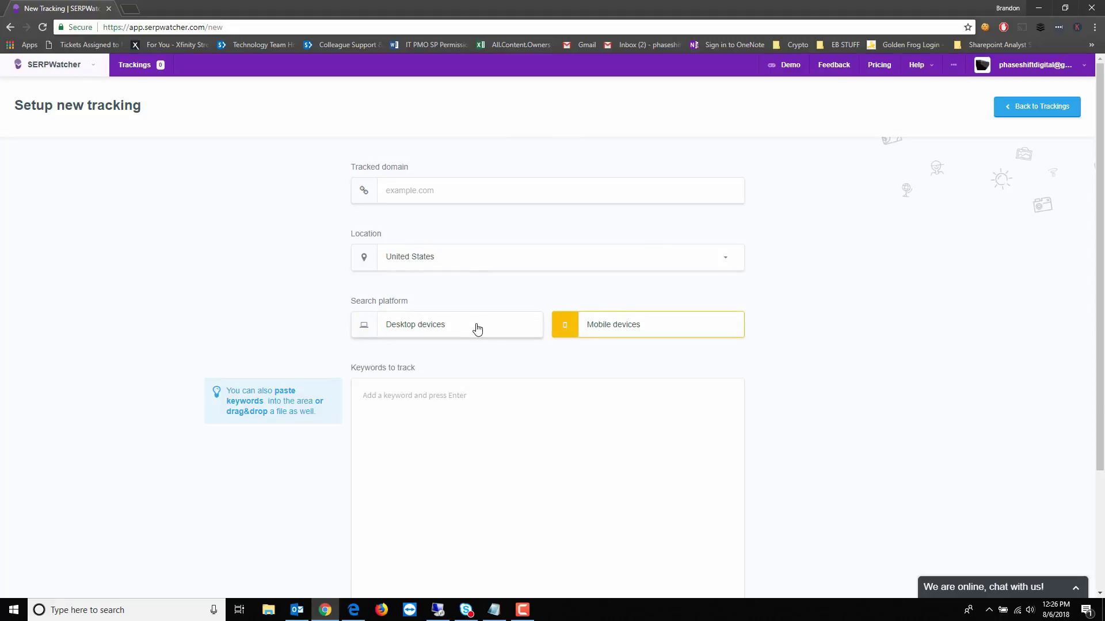
Step: Select desktop devices as the search platform and search Google for "portland chiropractic" in a new browser tab
click(480, 328)
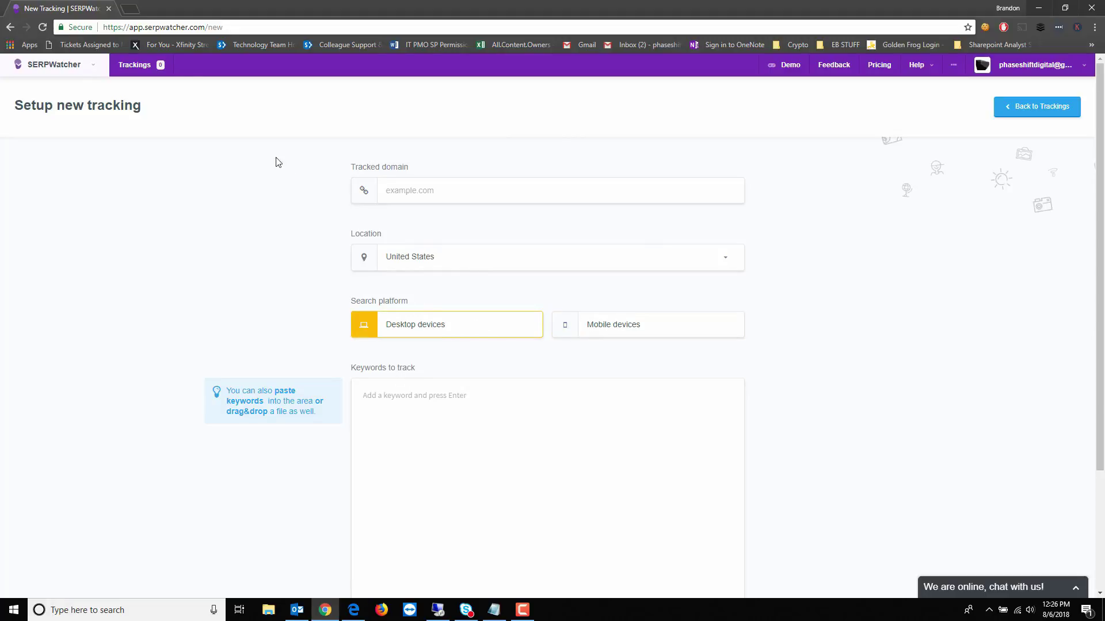
click(130, 9)
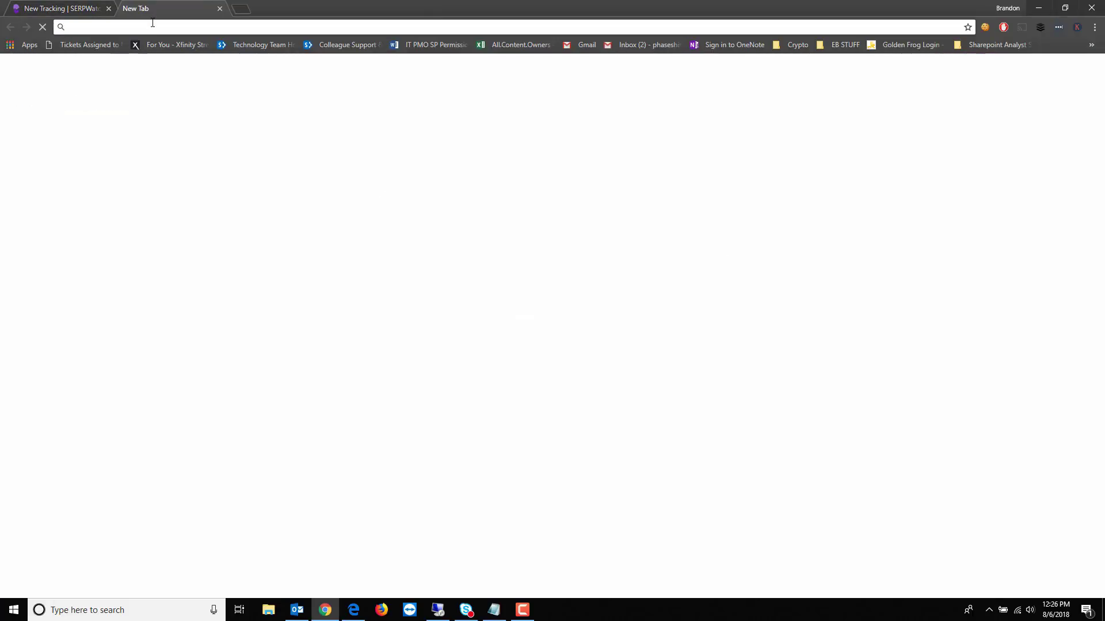
text(portland chr)
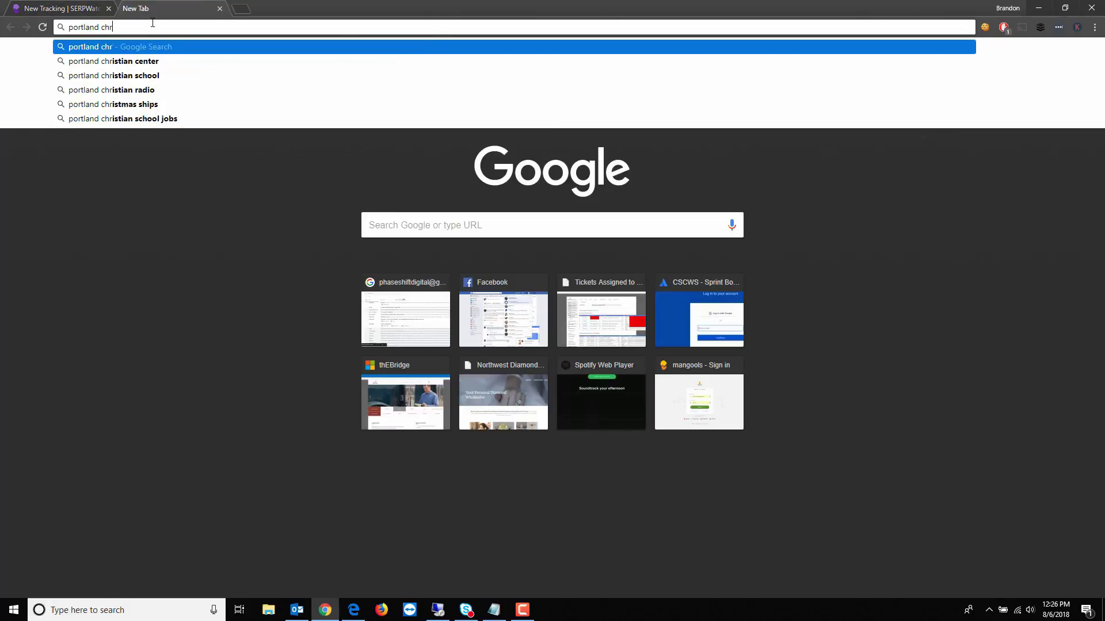
key(BackSpace)
text(iropractic)
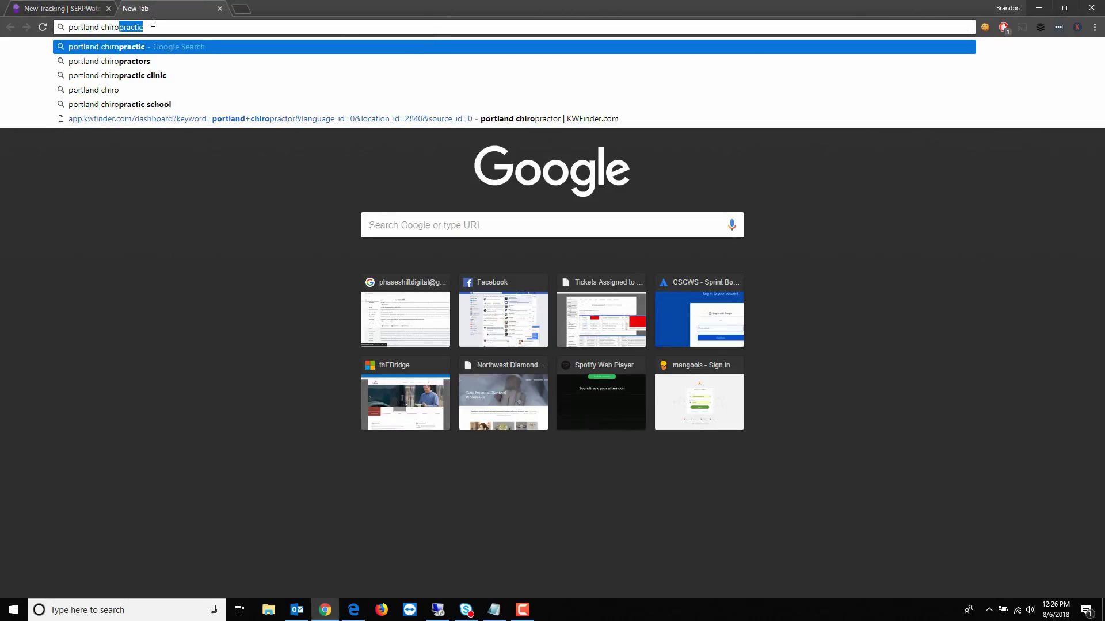
key(Return)
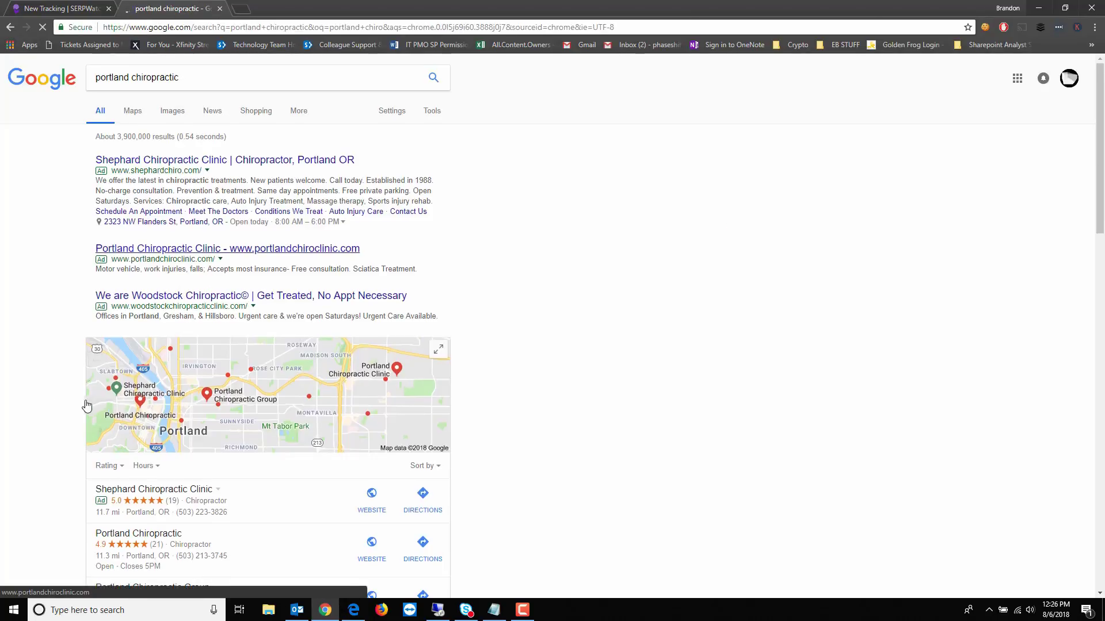
Step: Look through the organic search results and open the North Portland Chiropractic website
scroll(86, 407, down, 8)
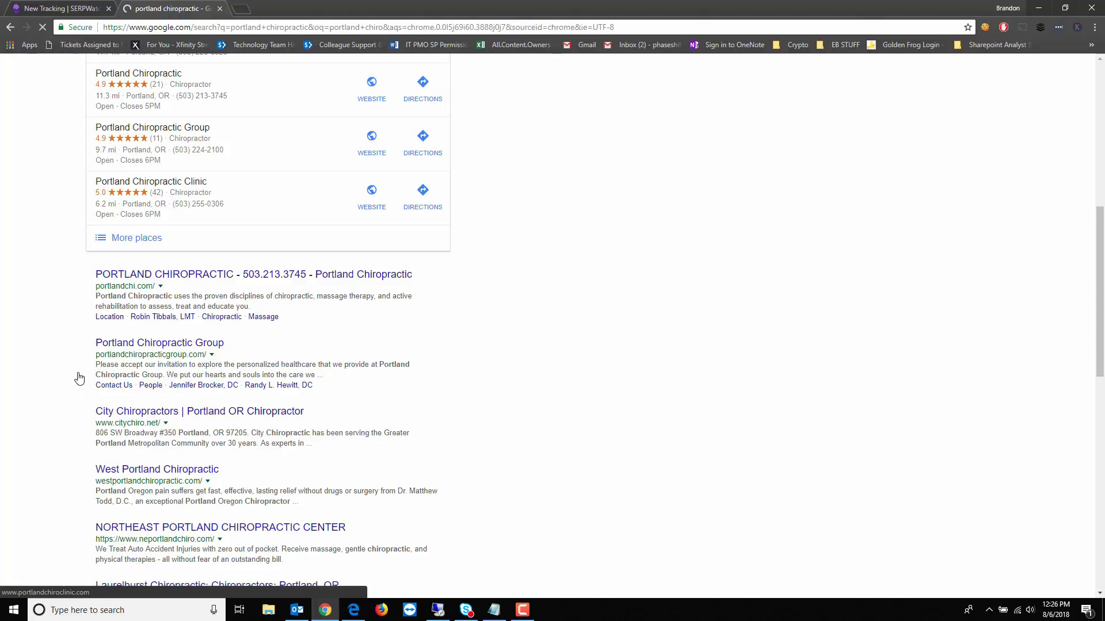
scroll(79, 378, down, 3)
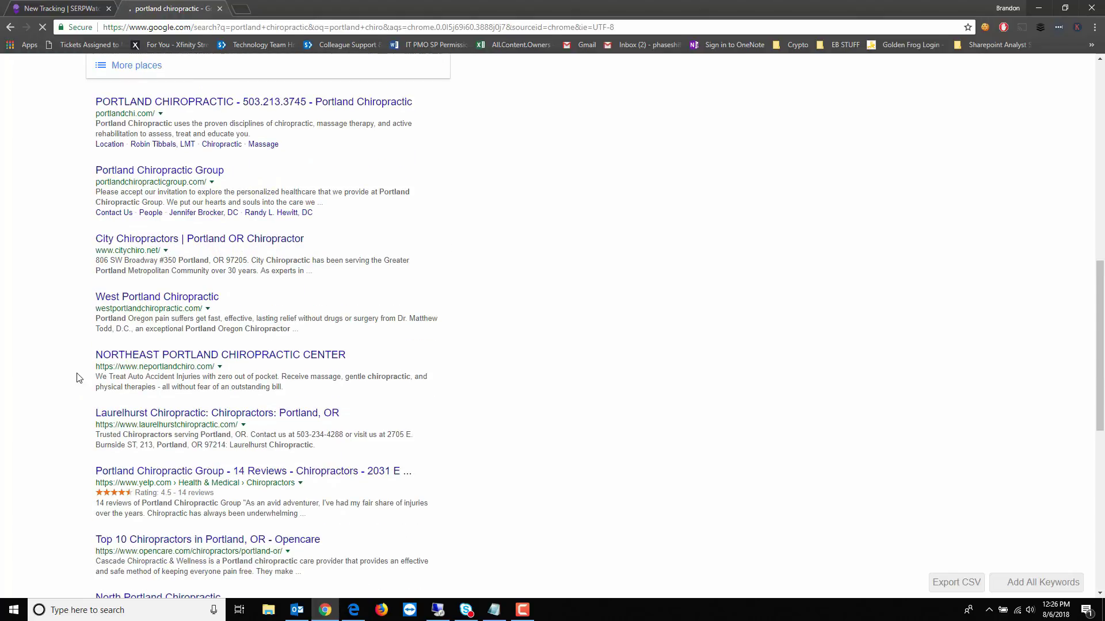
scroll(79, 378, down, 1)
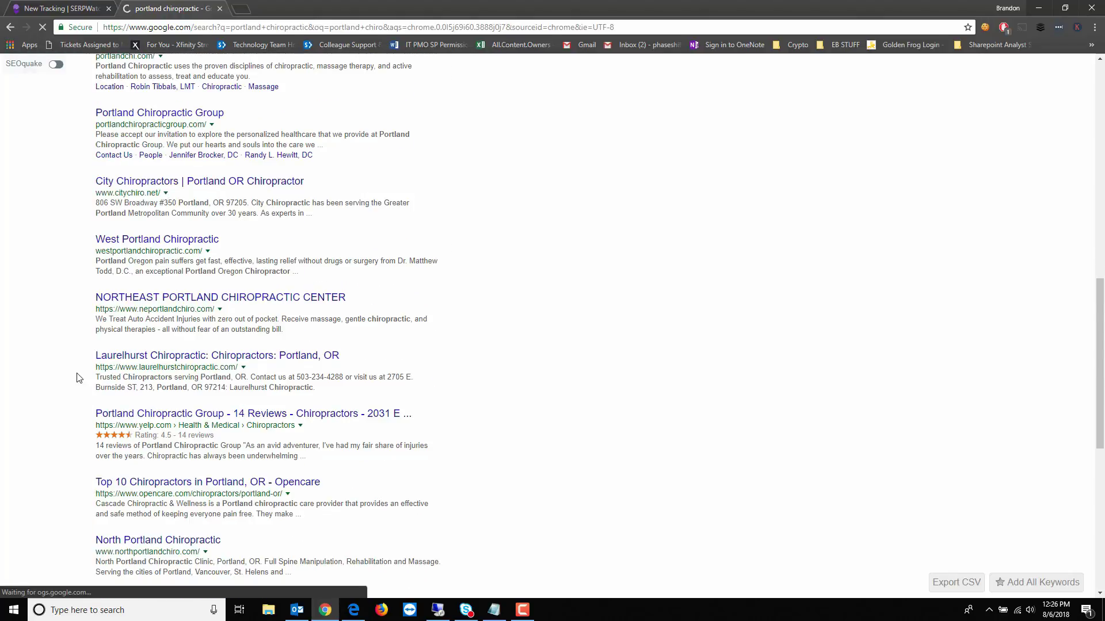
scroll(79, 378, down, 1)
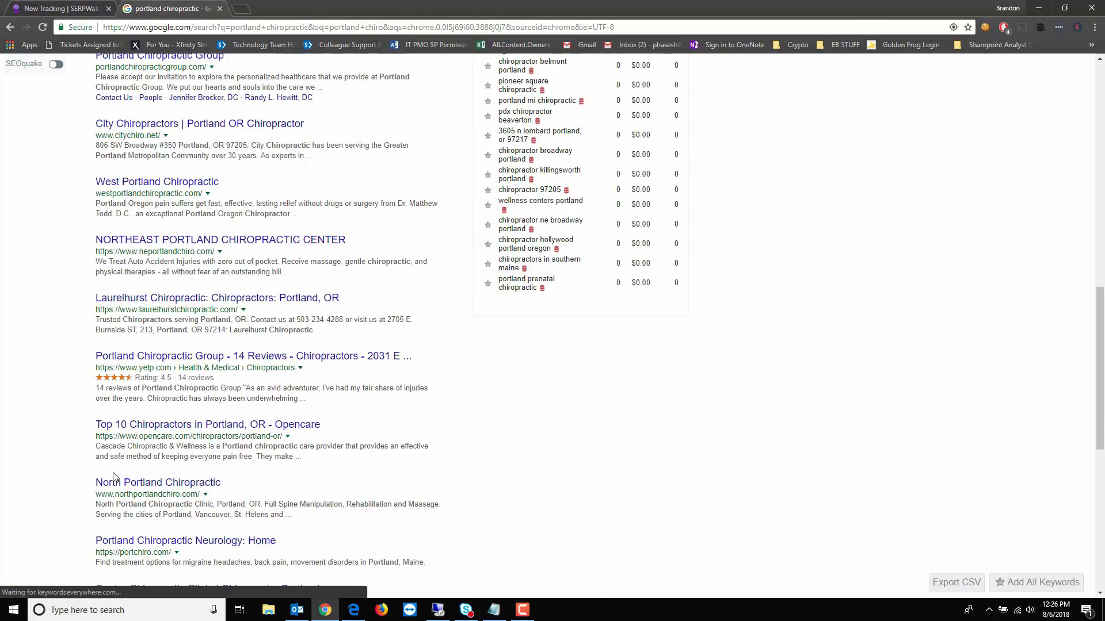
click(153, 485)
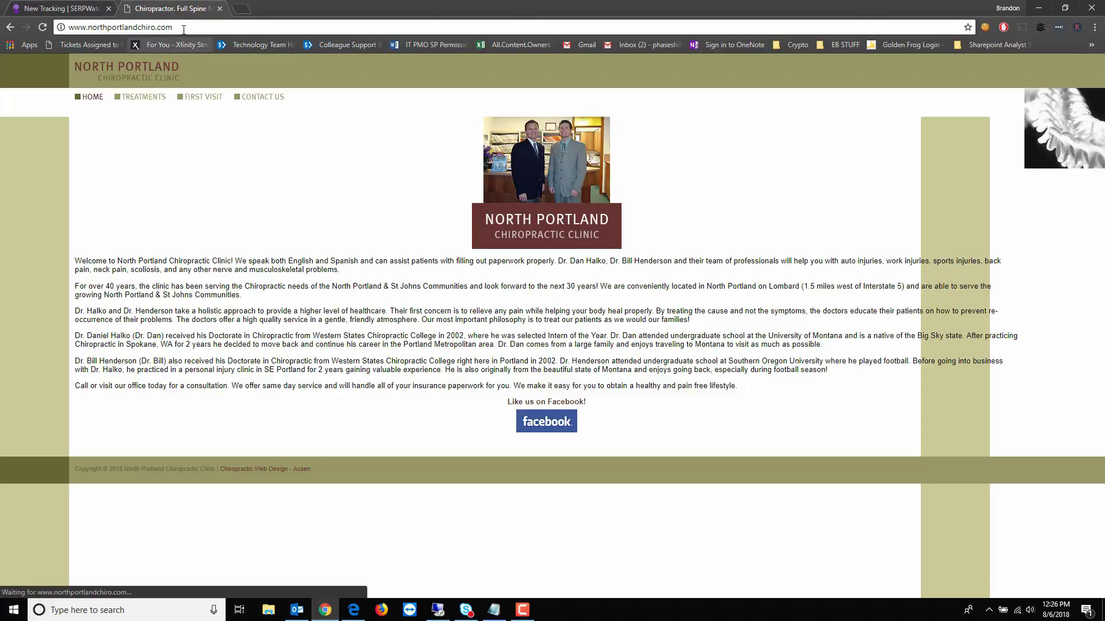
Step: Copy the clinic site's web address and paste it as the tracked domain in the new tracking setup
drag(173, 27, 56, 26)
key(ctrl+c)
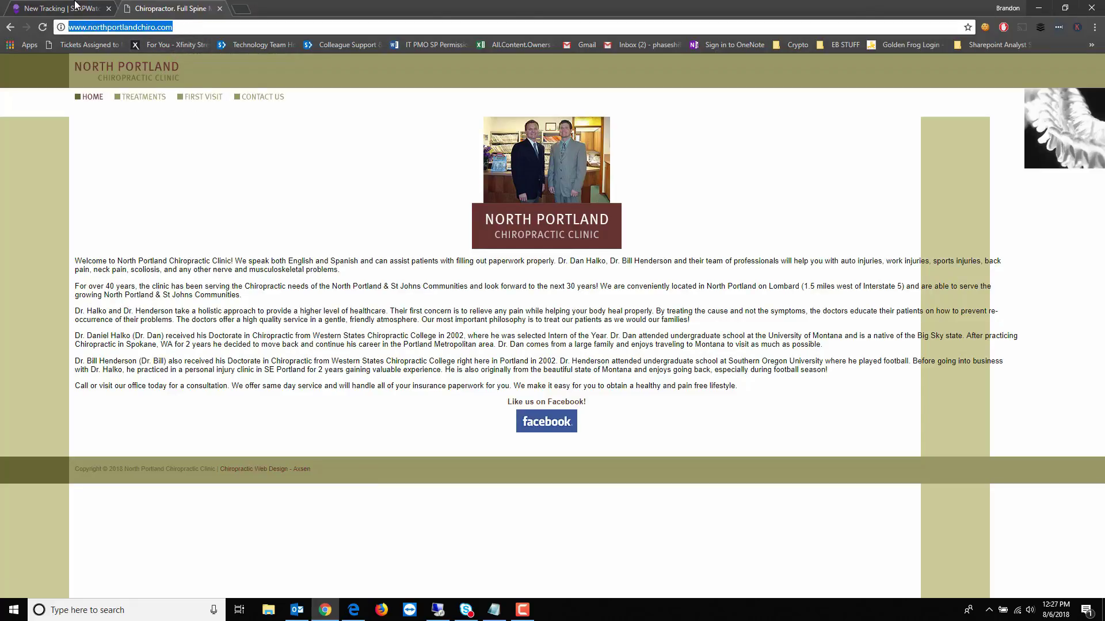
key(ctrl+Page_Up)
click(413, 200)
key(ctrl+v)
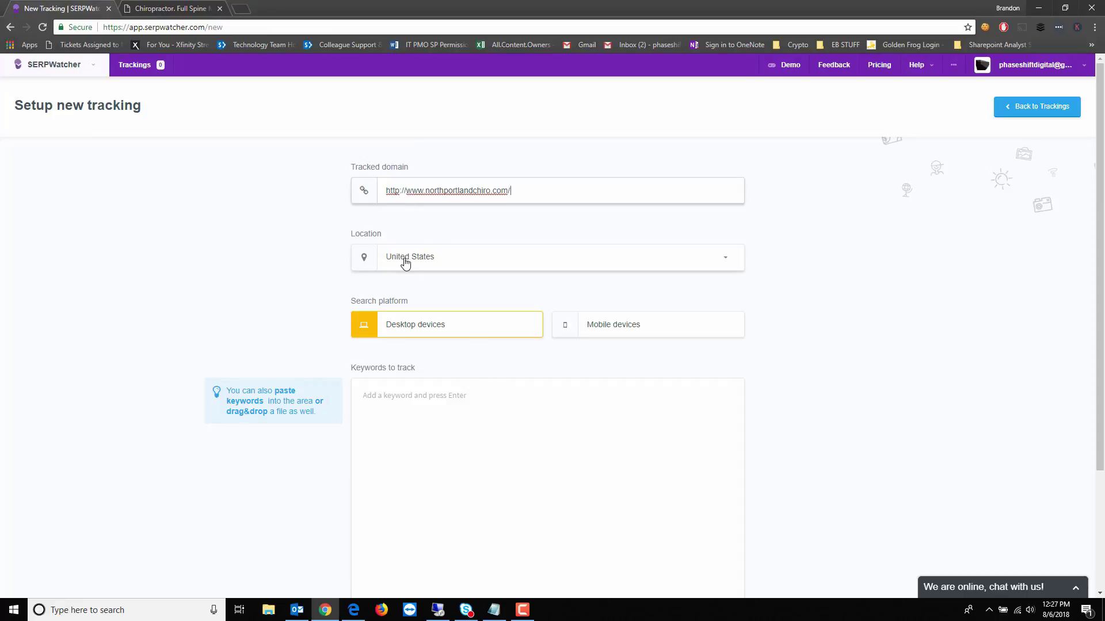
key(Tab)
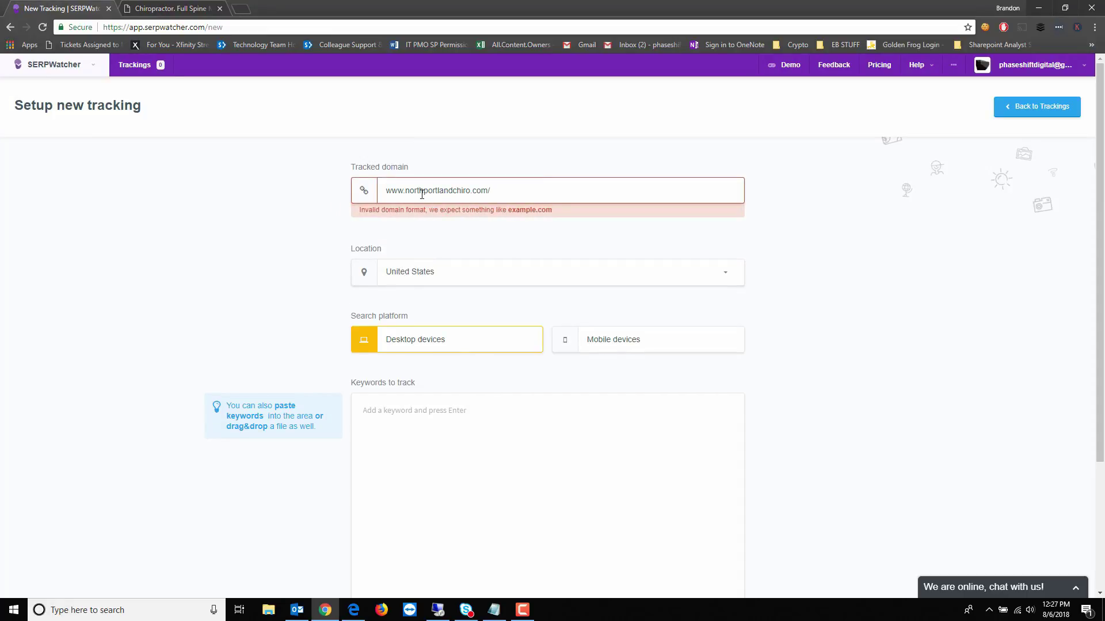
drag(408, 193, 367, 192)
key(BackSpace)
click(599, 343)
click(480, 344)
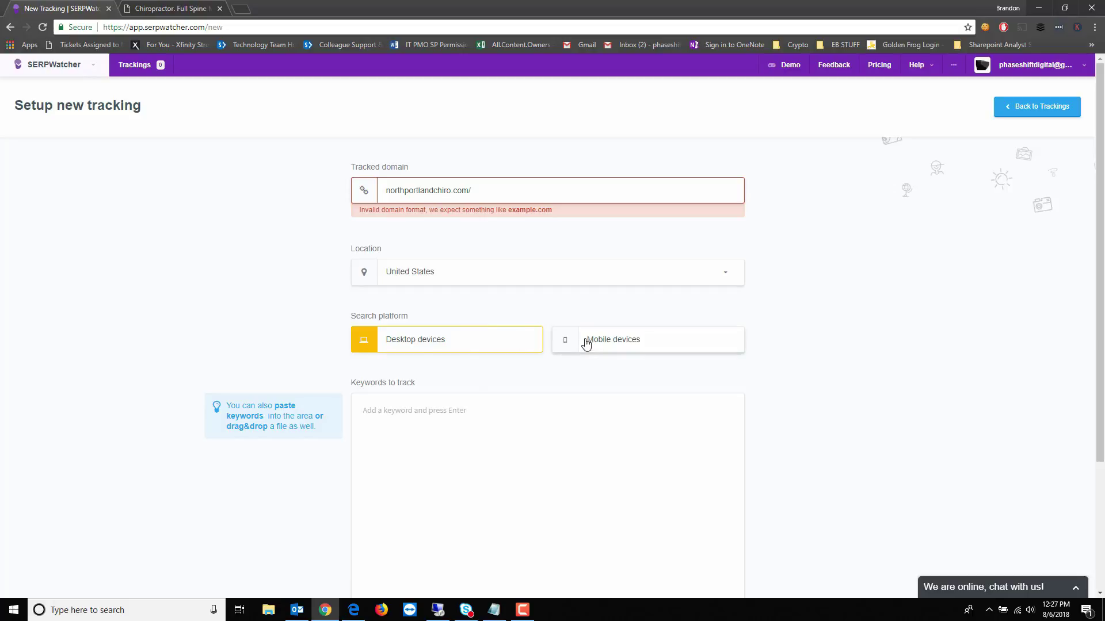
Step: Enter "portland chiropractor" as a keyword to track
click(435, 427)
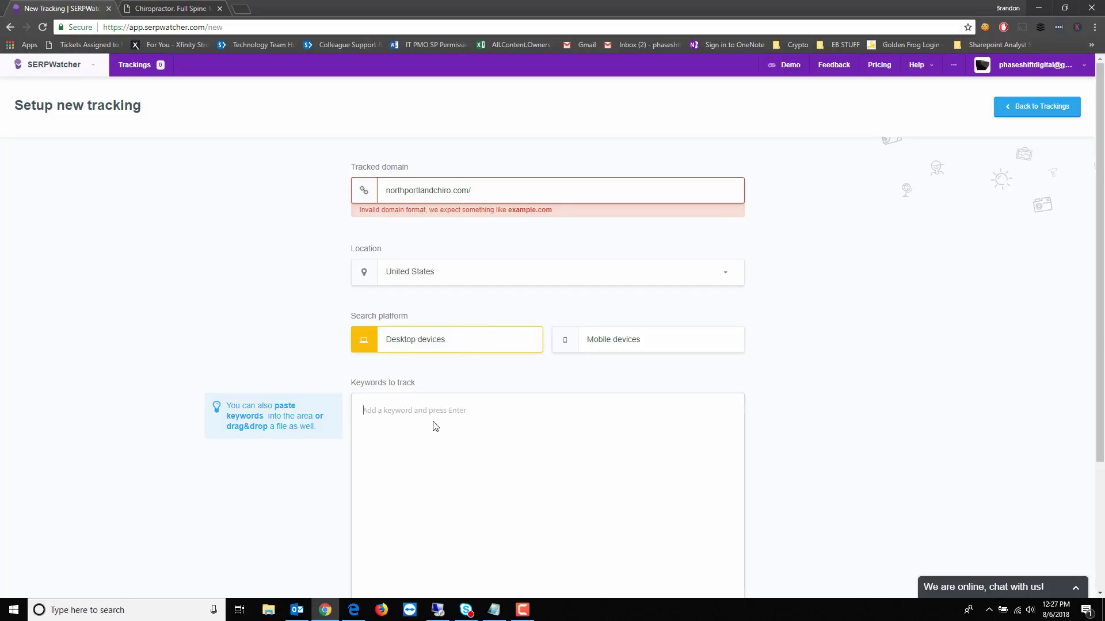
scroll(366, 431, down, 2)
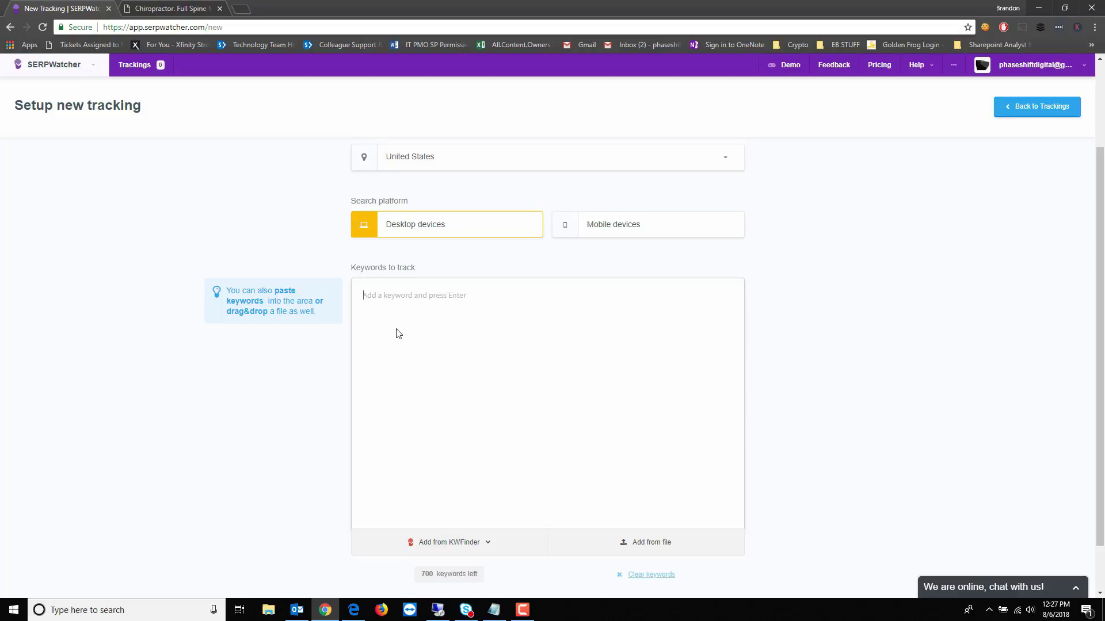
text(portland chiropractor)
scroll(353, 413, down, 1)
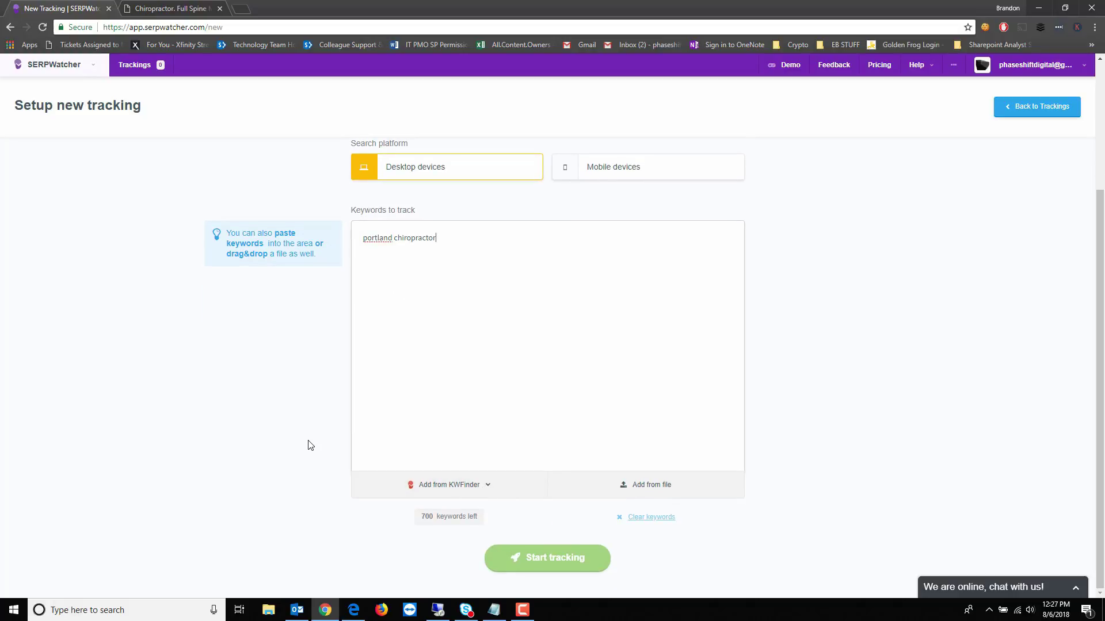
Step: Add the keywords of the saved KWFinder list "Portland Chiro" to the tracking
click(488, 485)
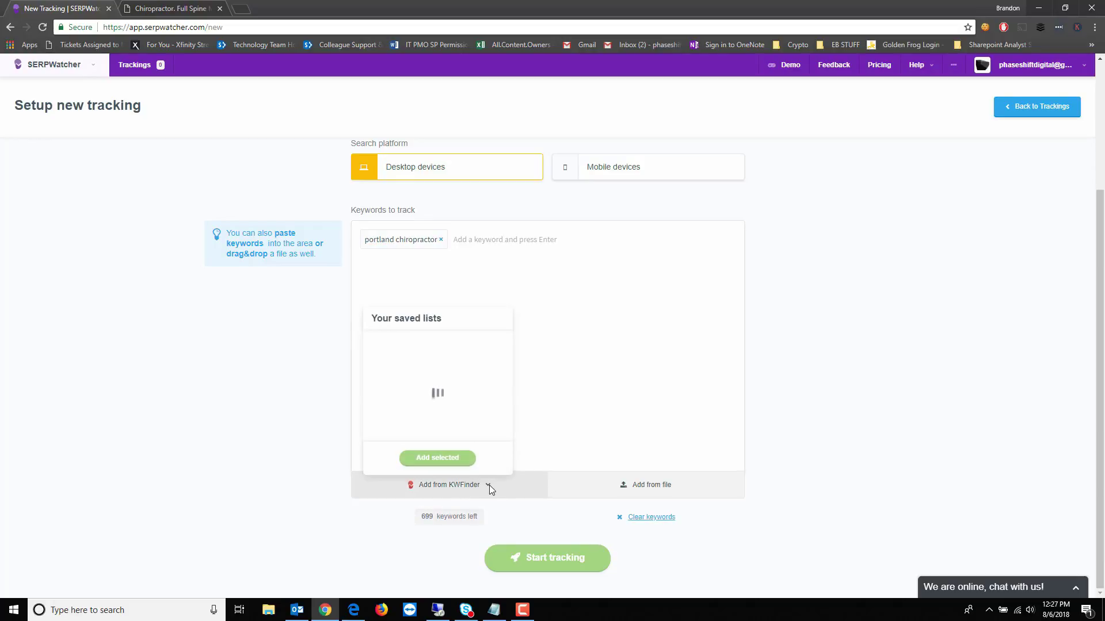
click(374, 340)
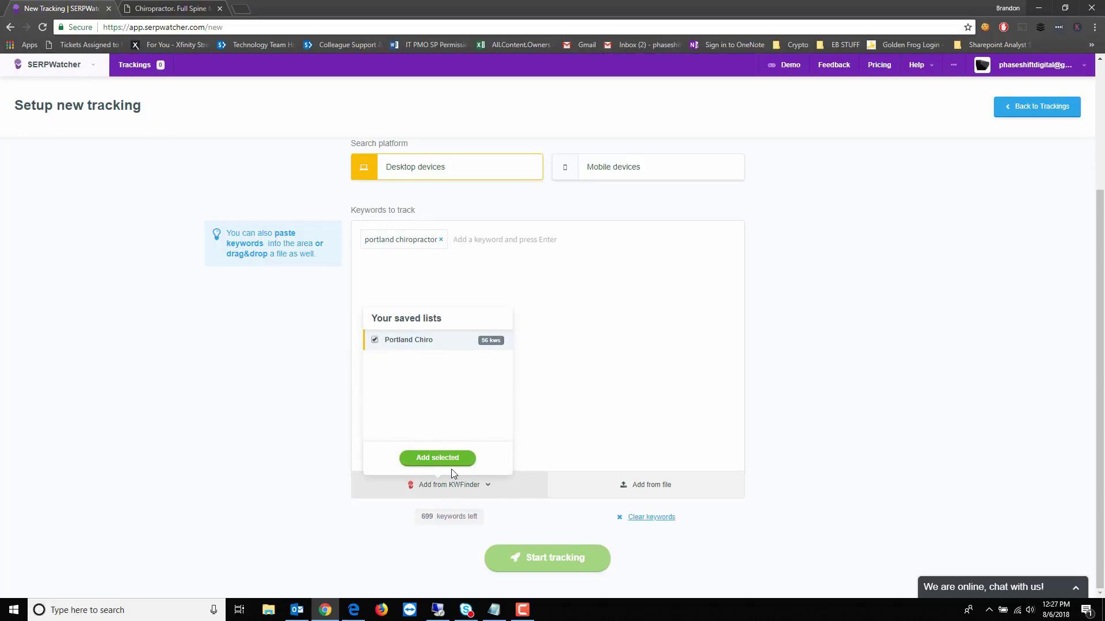
click(436, 465)
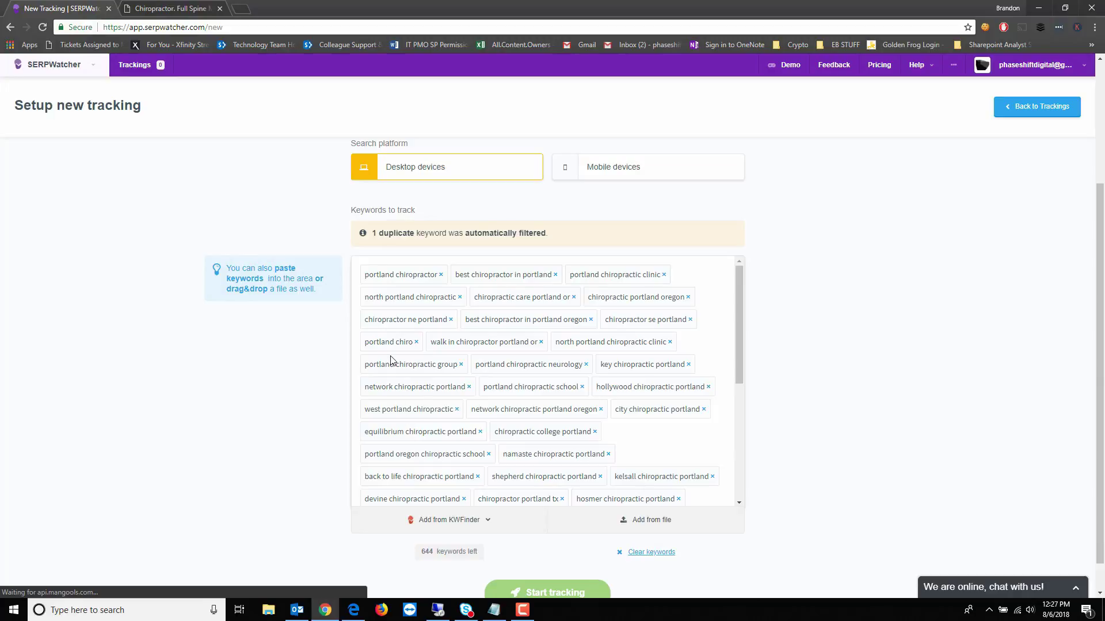
Step: Remove the trailing slash so the tracked domain reads northportlandchiro.com, start the tracking and dismiss the confirmation
scroll(321, 344, down, 1)
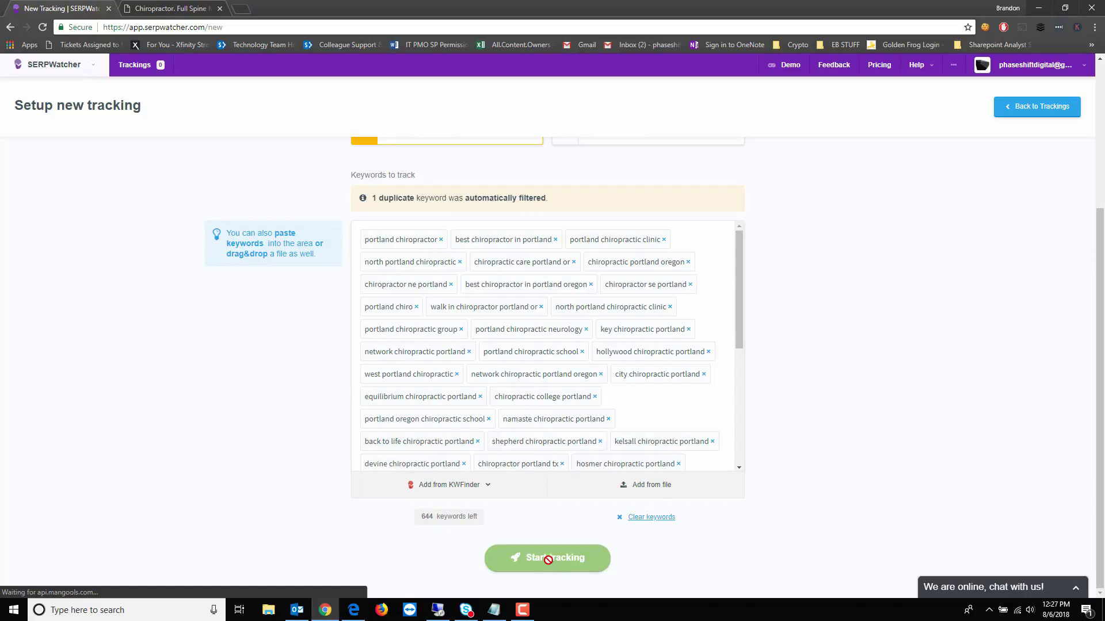
scroll(402, 488, up, 3)
scroll(403, 461, up, 2)
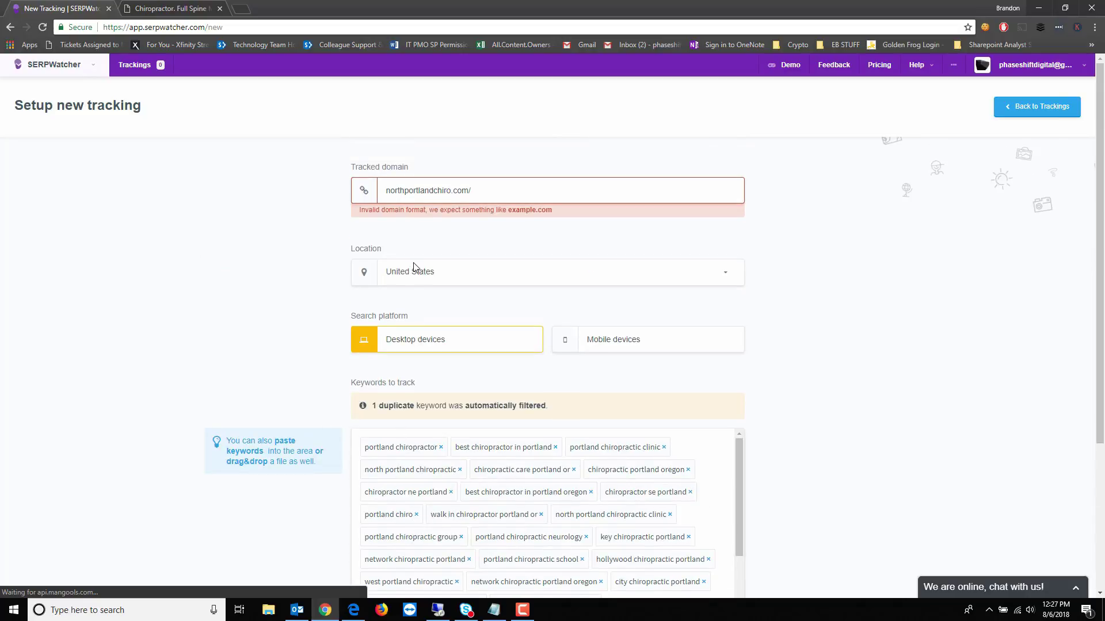
click(474, 191)
key(BackSpace)
scroll(406, 377, down, 10)
click(556, 559)
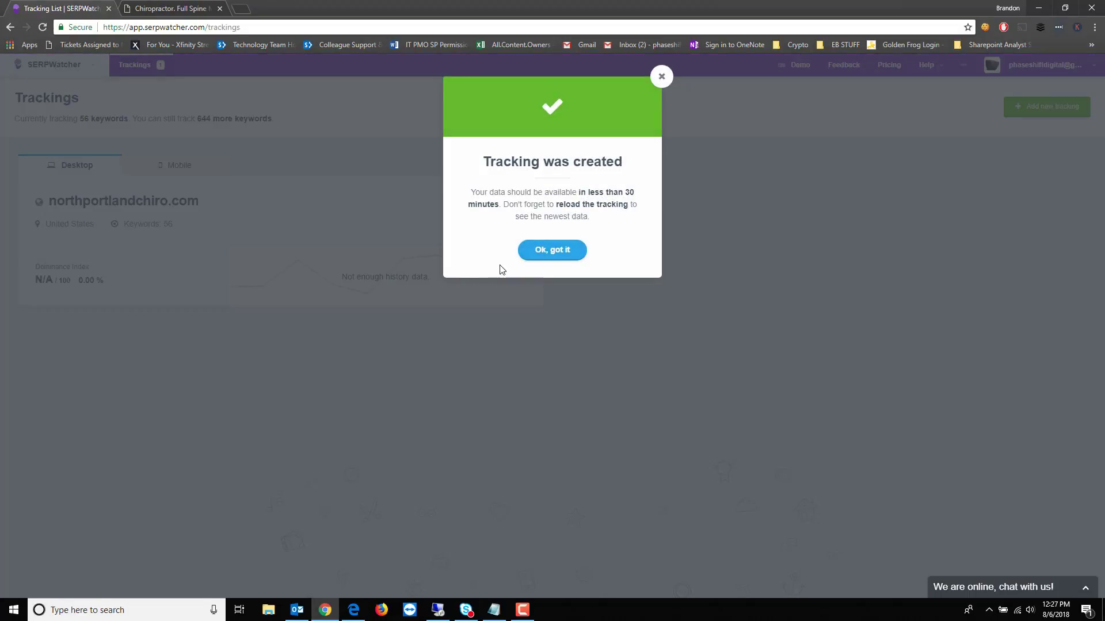
click(545, 249)
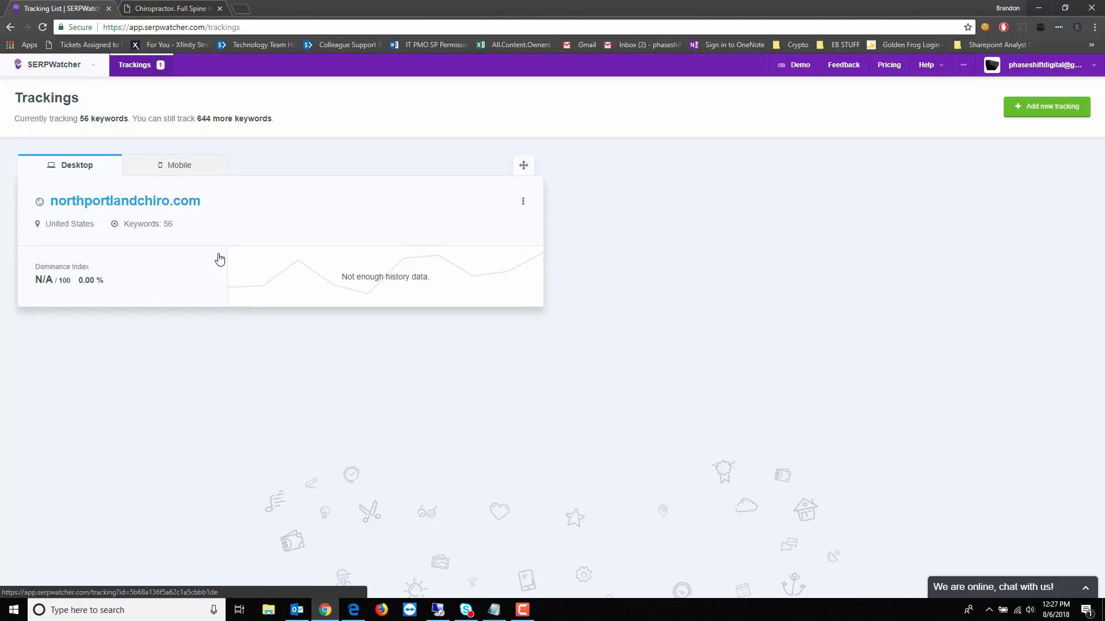
Step: Check the mobile and desktop views of the northportlandchiro.com tracking
click(161, 170)
click(81, 166)
click(522, 615)
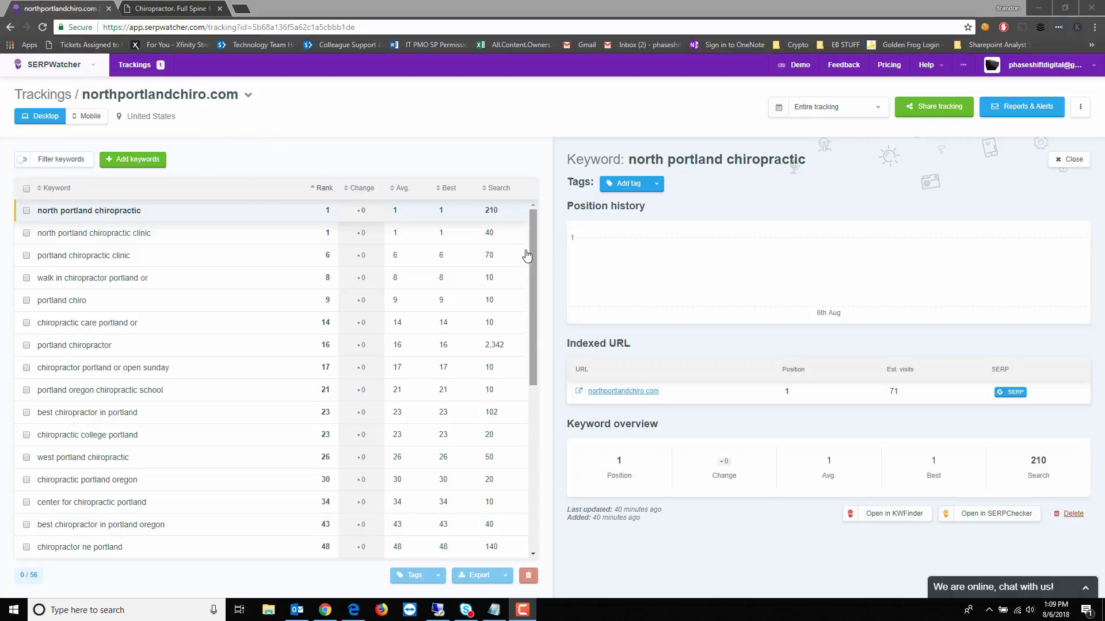
Step: Sort the tracked keywords by rank in descending order and back to ascending to compare the positions
drag(533, 254, 321, 289)
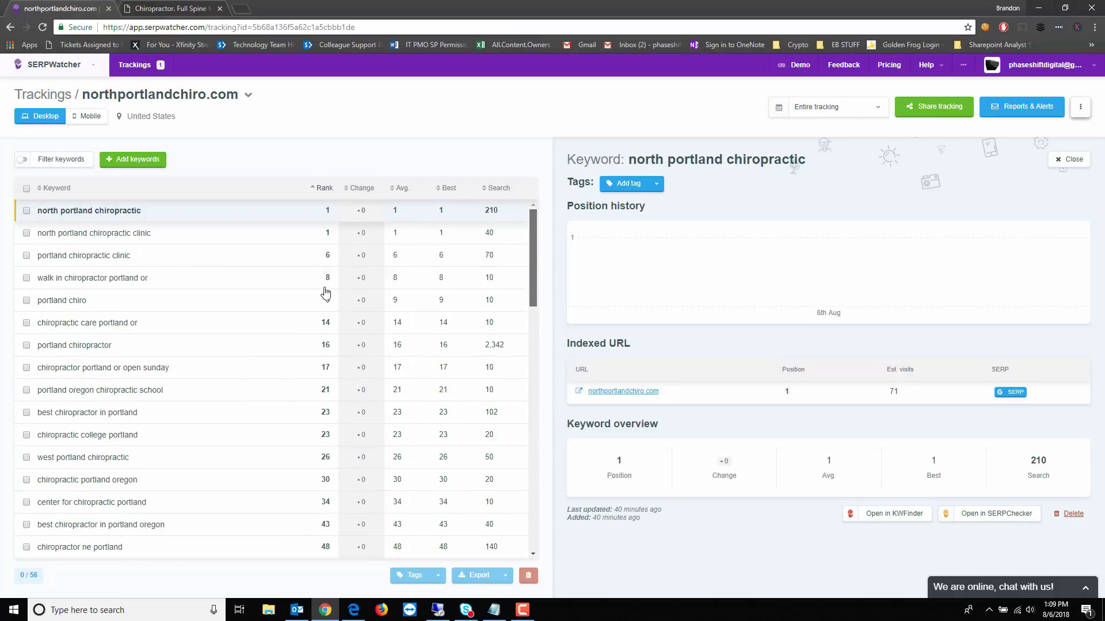
click(324, 189)
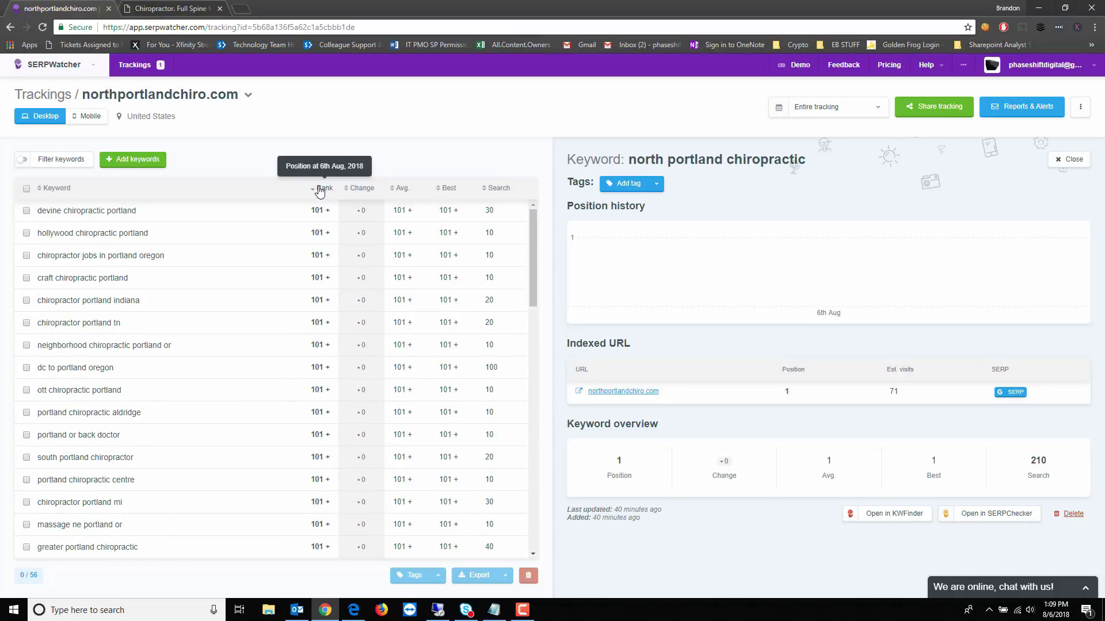
click(324, 190)
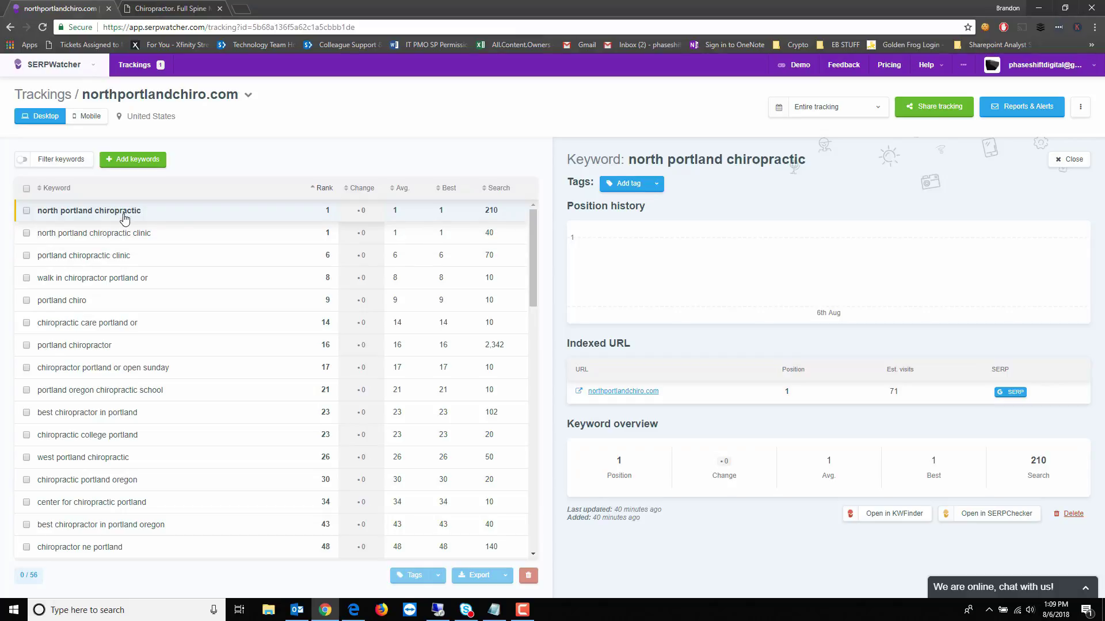
Step: Compare the details of "north portland chiropractic clinic" and "north portland chiropractic", including position history and estimated visits
click(173, 236)
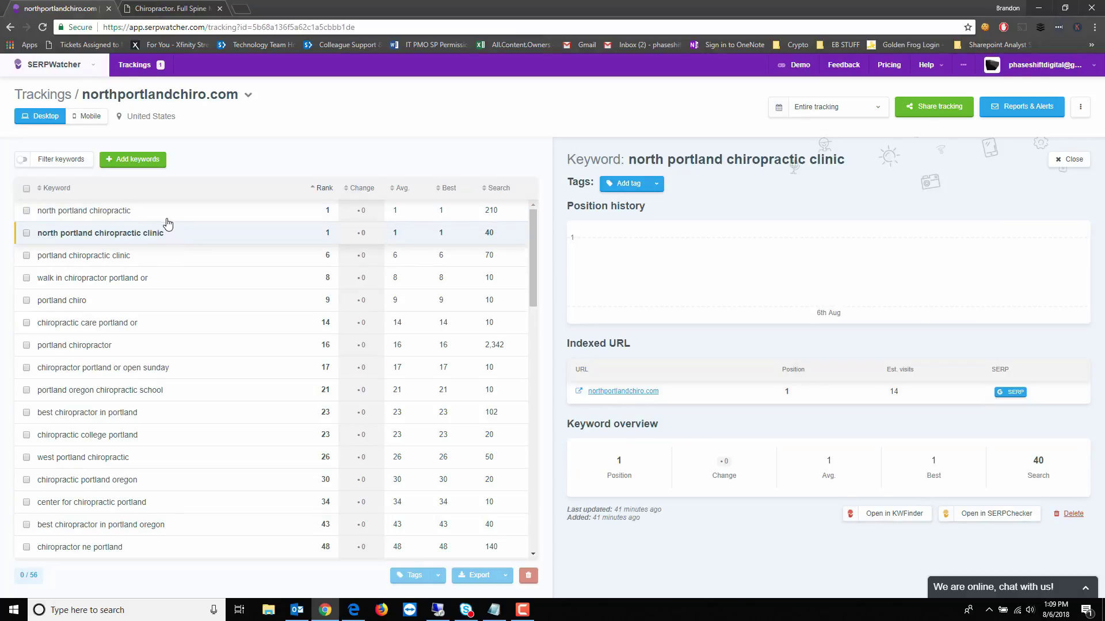
click(167, 221)
click(182, 238)
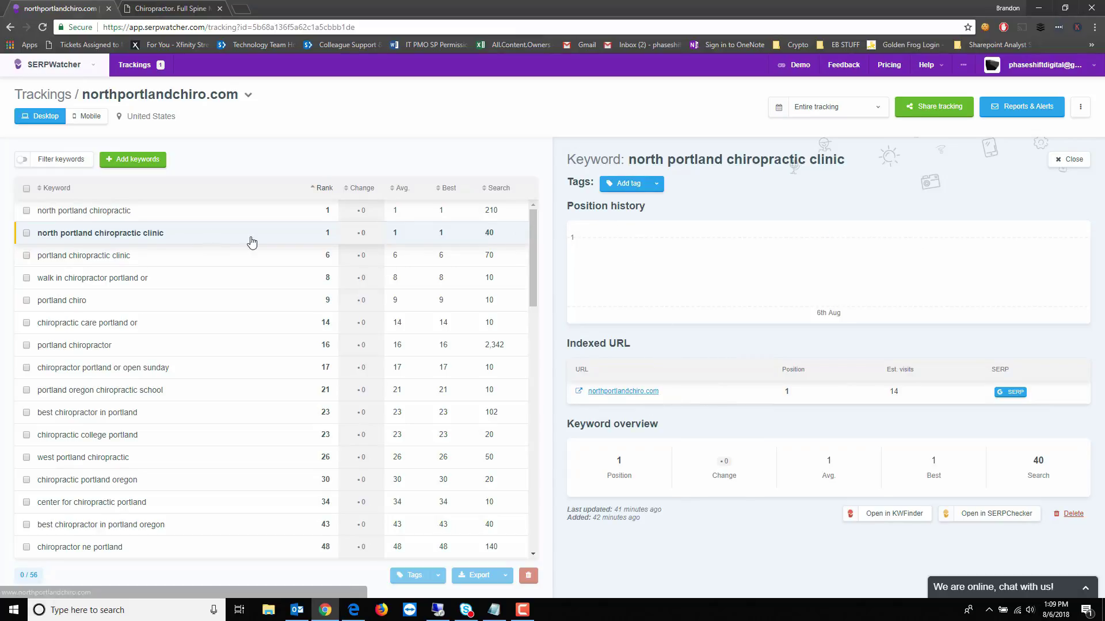
click(209, 219)
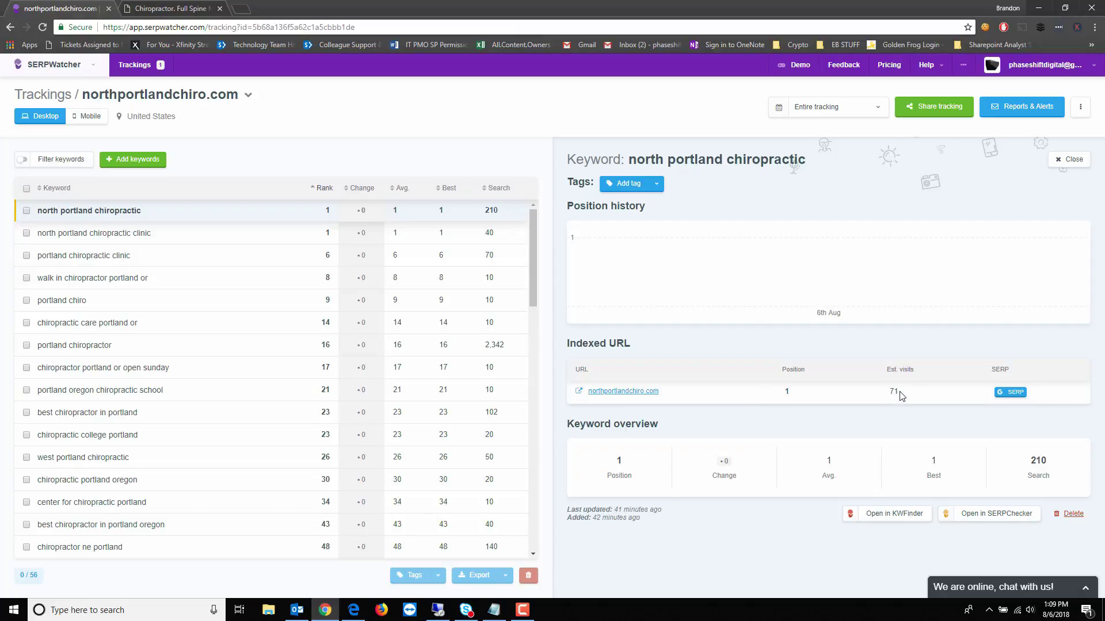
mouse_move(638, 258)
mouse_move(855, 288)
Step: Open the demo trackings and examine the dominance index history of hse.gov.uk
click(800, 66)
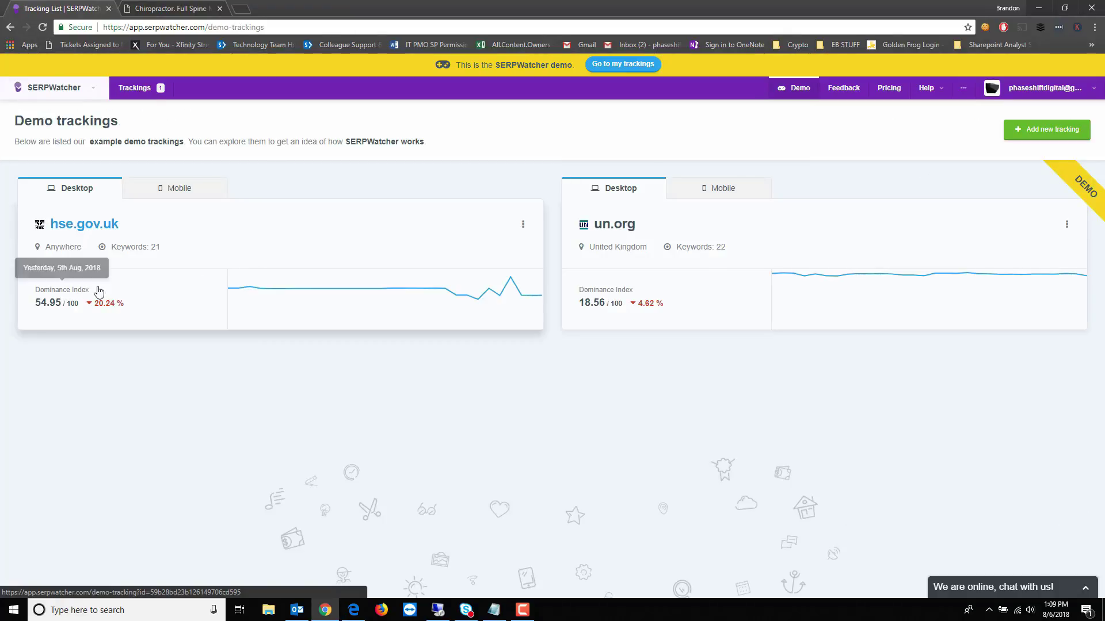
mouse_move(325, 298)
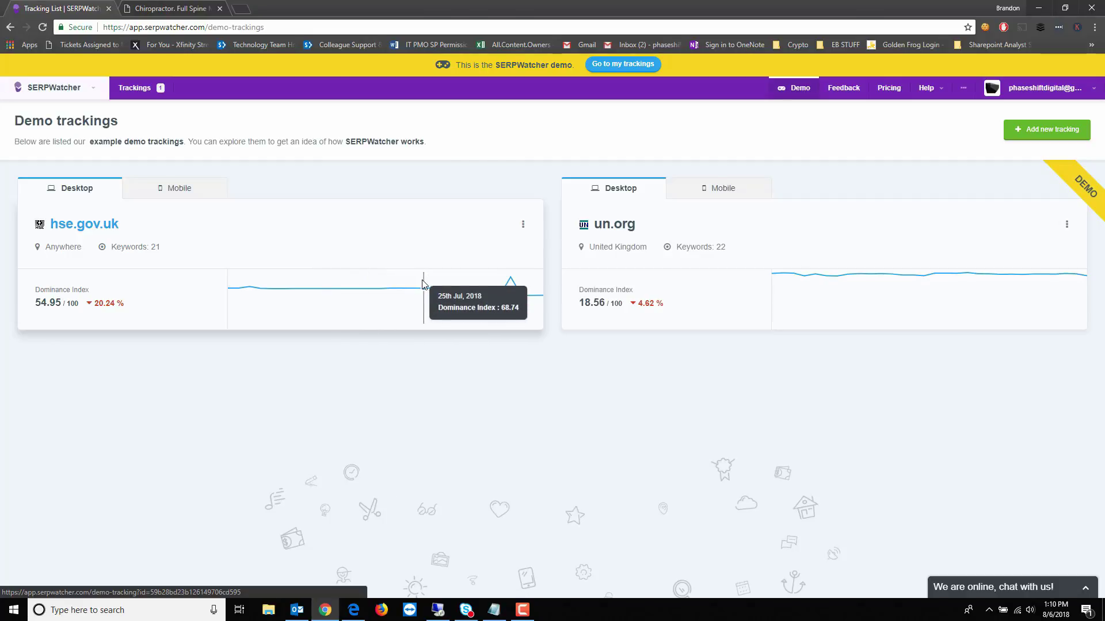
Step: Return to the account's own trackings and show the mobile view of northportlandchiro.com
click(623, 64)
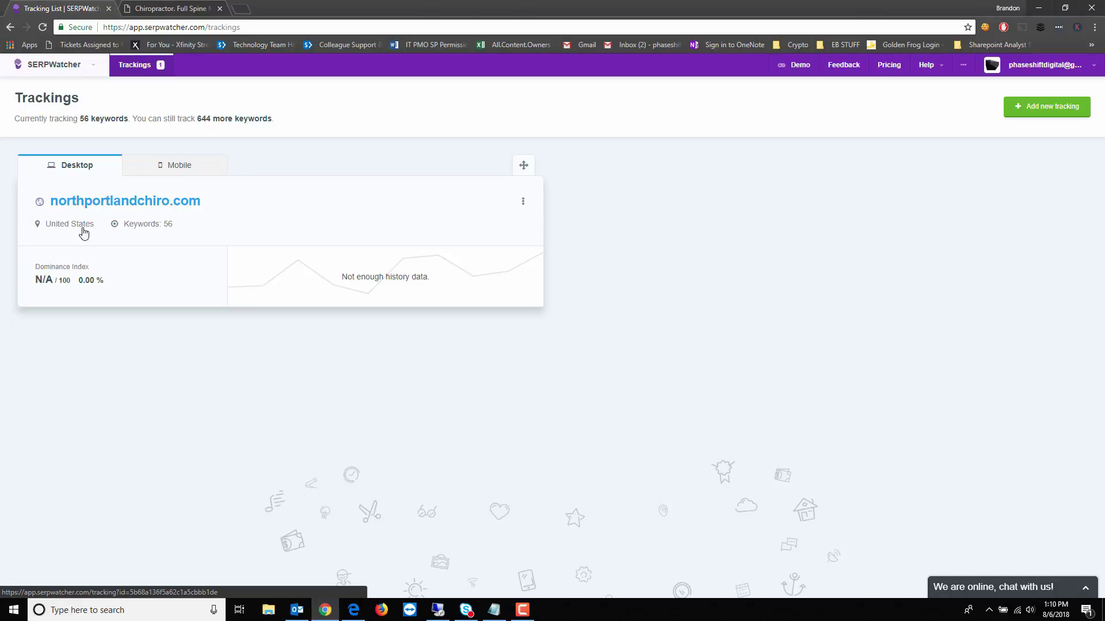
click(149, 165)
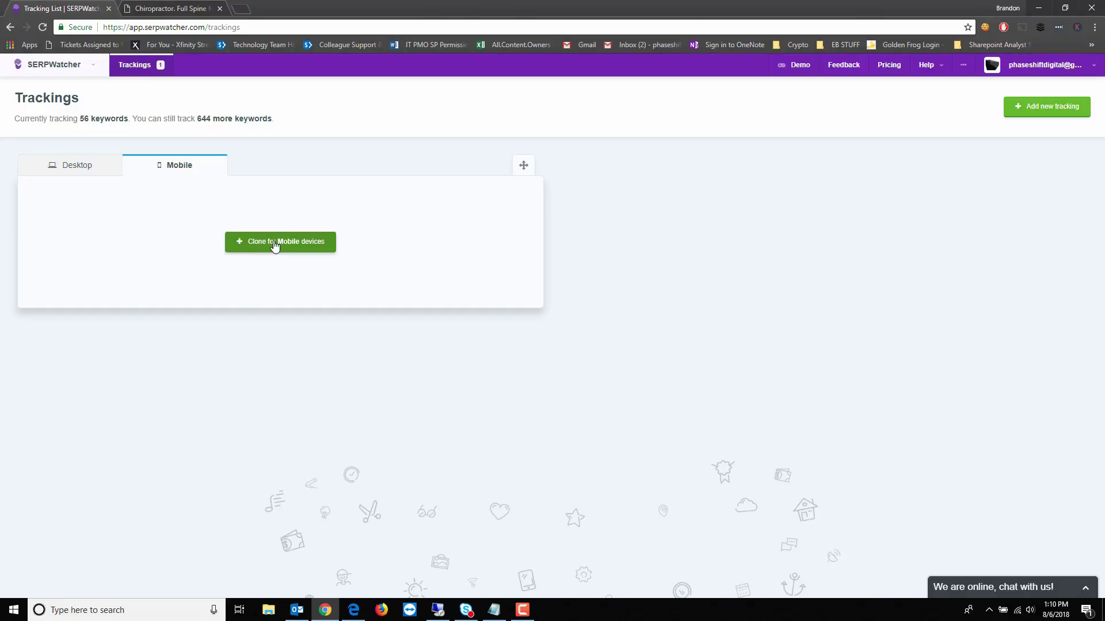
Step: Clone the northportlandchiro.com tracking for mobile devices and dismiss the notice about its creation
click(256, 248)
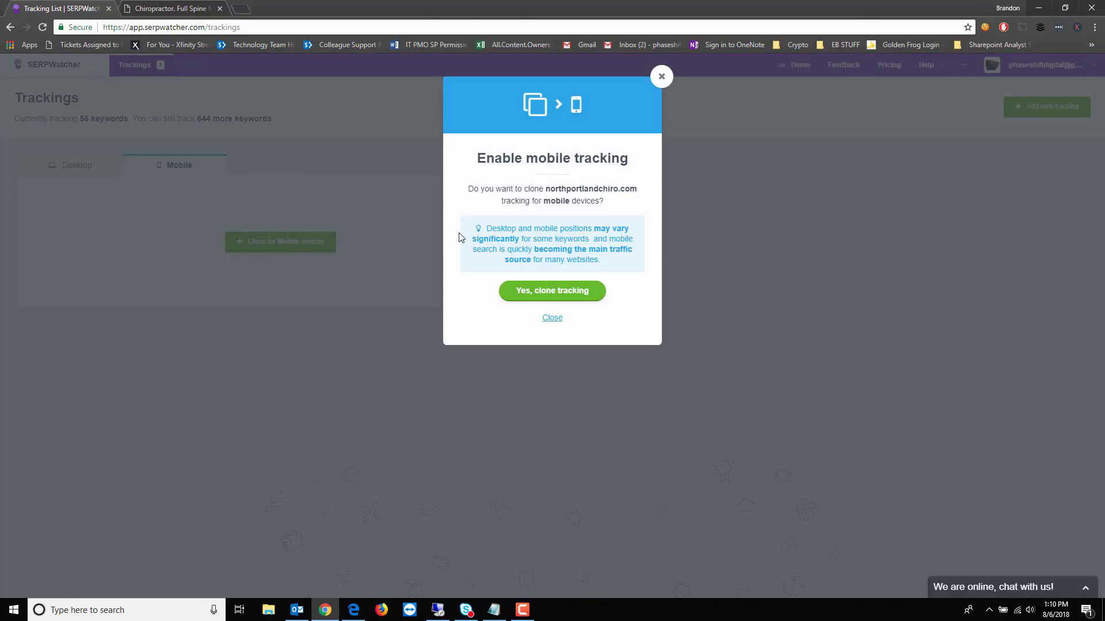
click(555, 290)
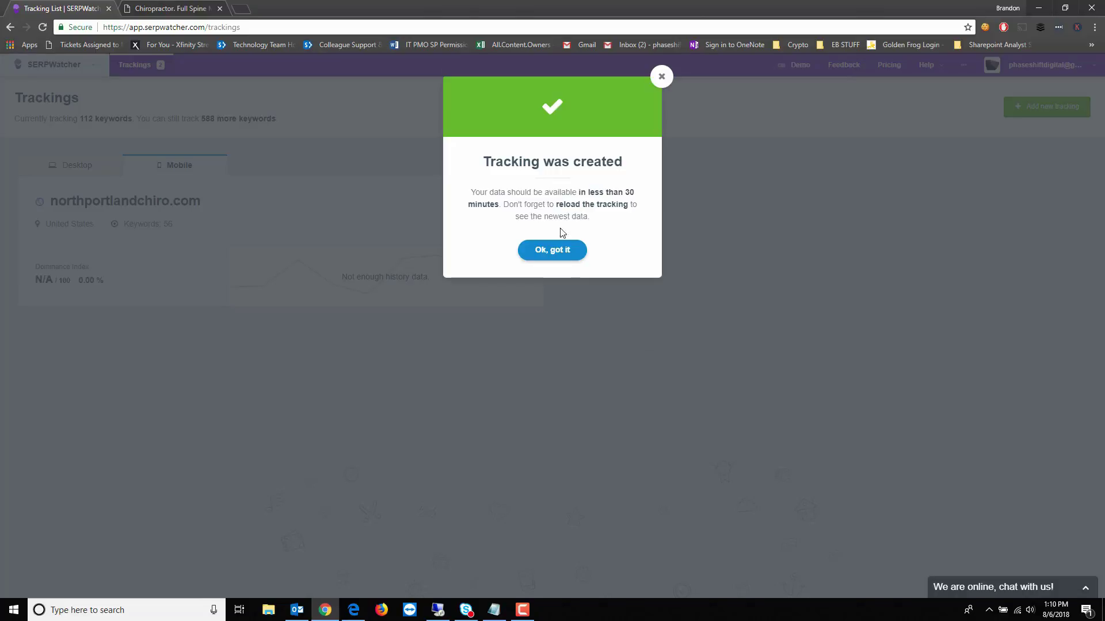
drag(492, 195, 506, 204)
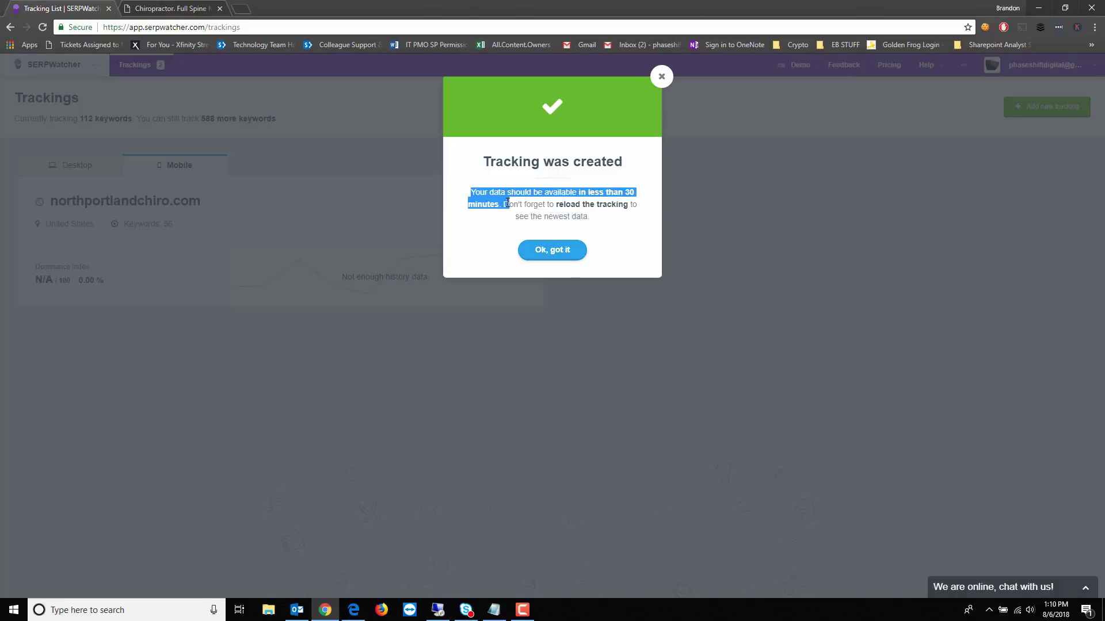
click(552, 250)
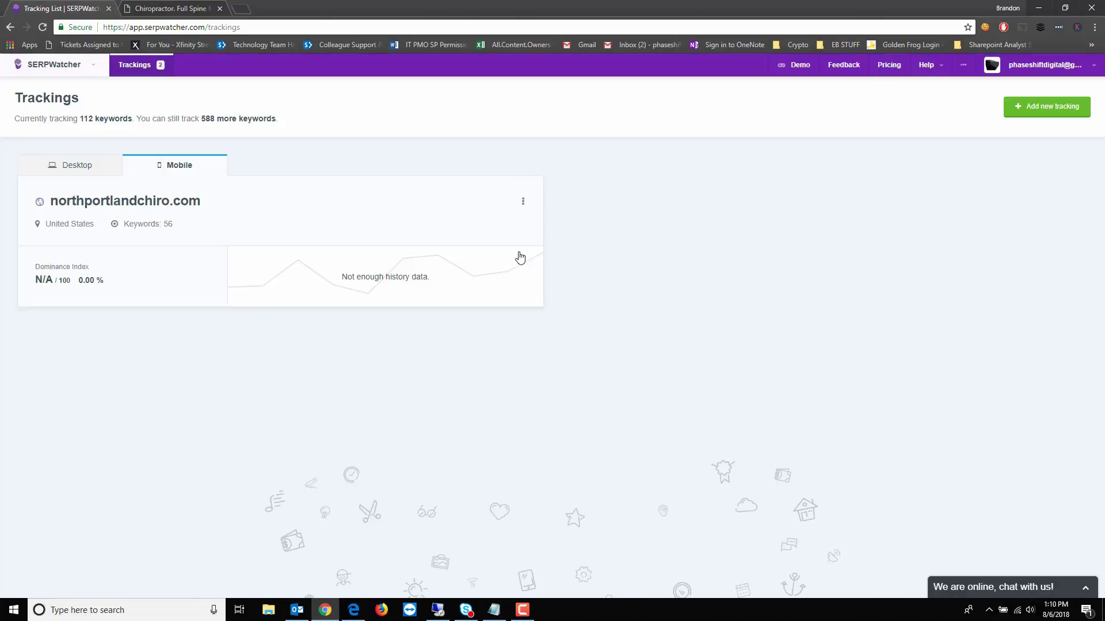
Step: View the desktop tracking of northportlandchiro.com, and back in the trackings list compare its mobile and desktop cards
click(67, 166)
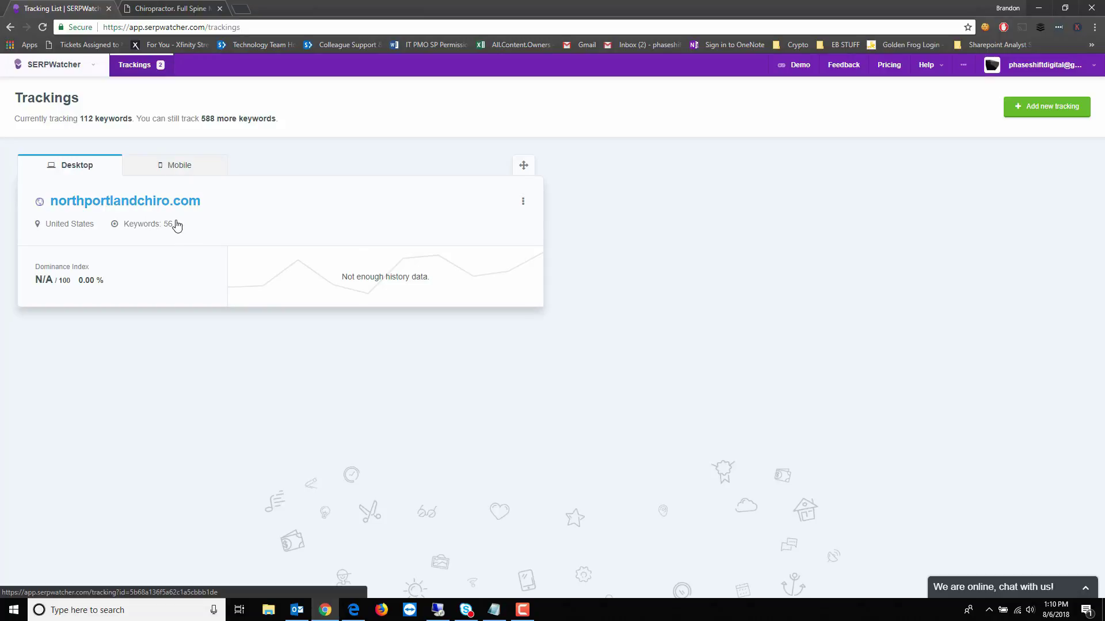
click(122, 202)
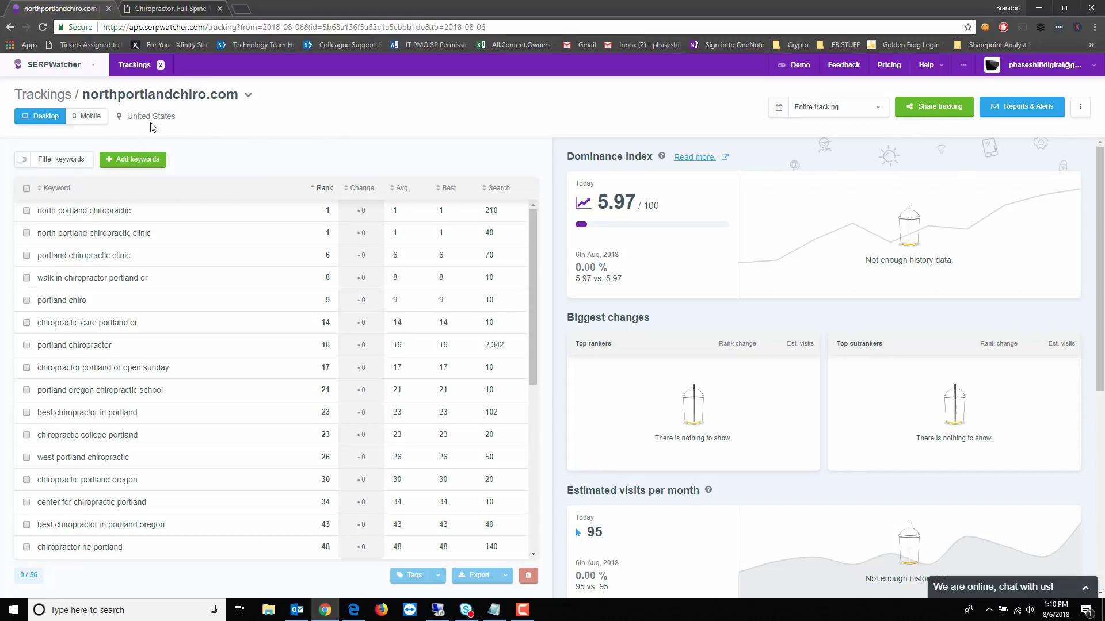
click(147, 67)
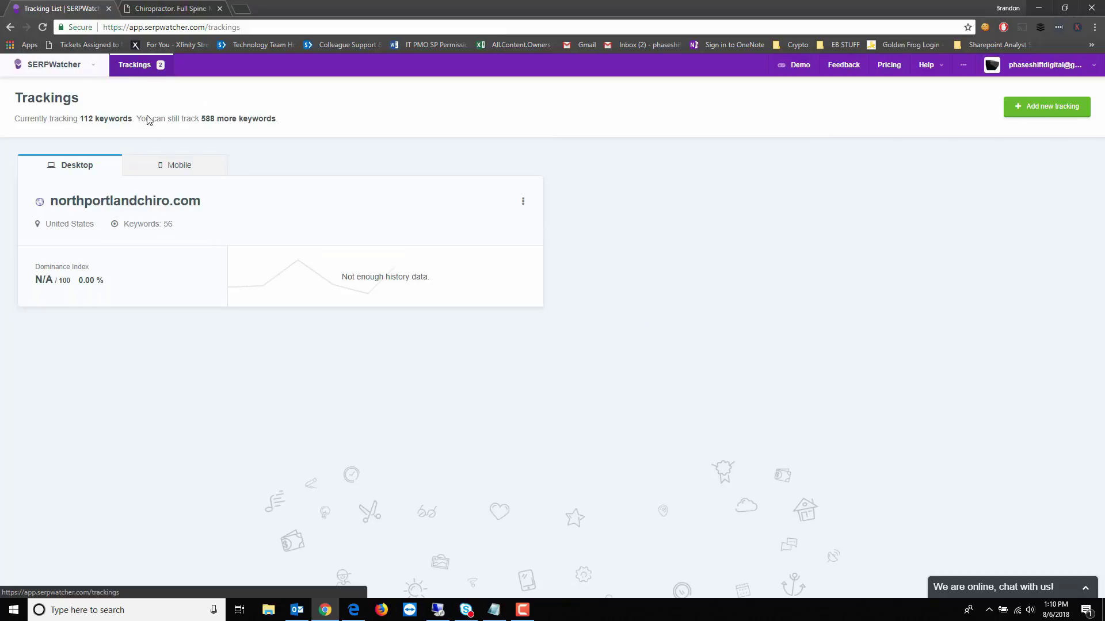
click(145, 166)
click(79, 172)
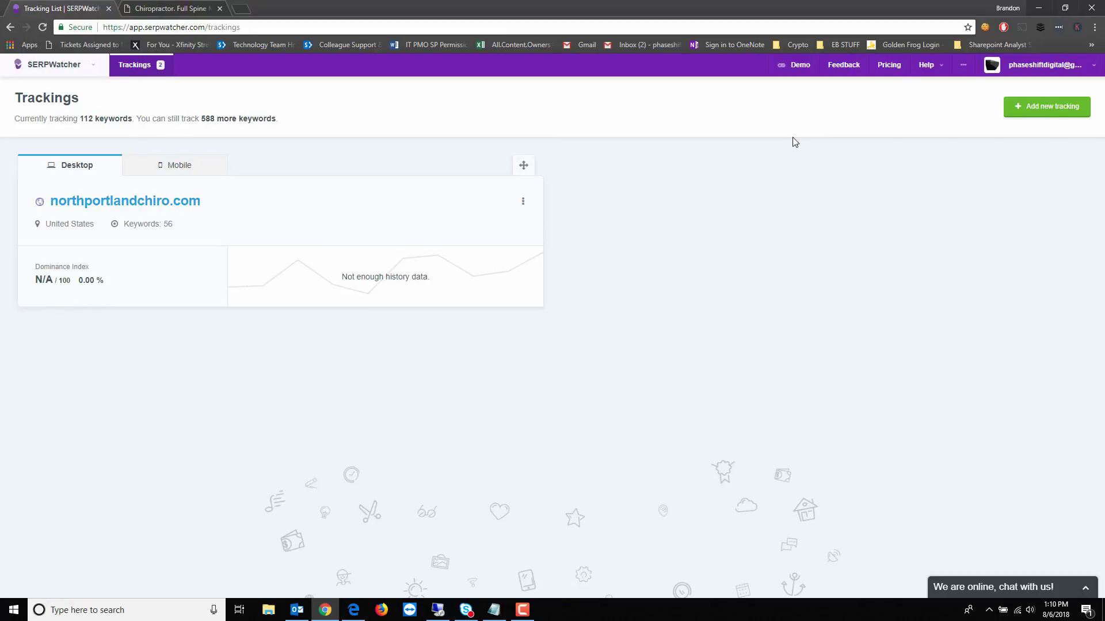
Step: Look over the setup form for a new tracking and return to the trackings list
click(1038, 111)
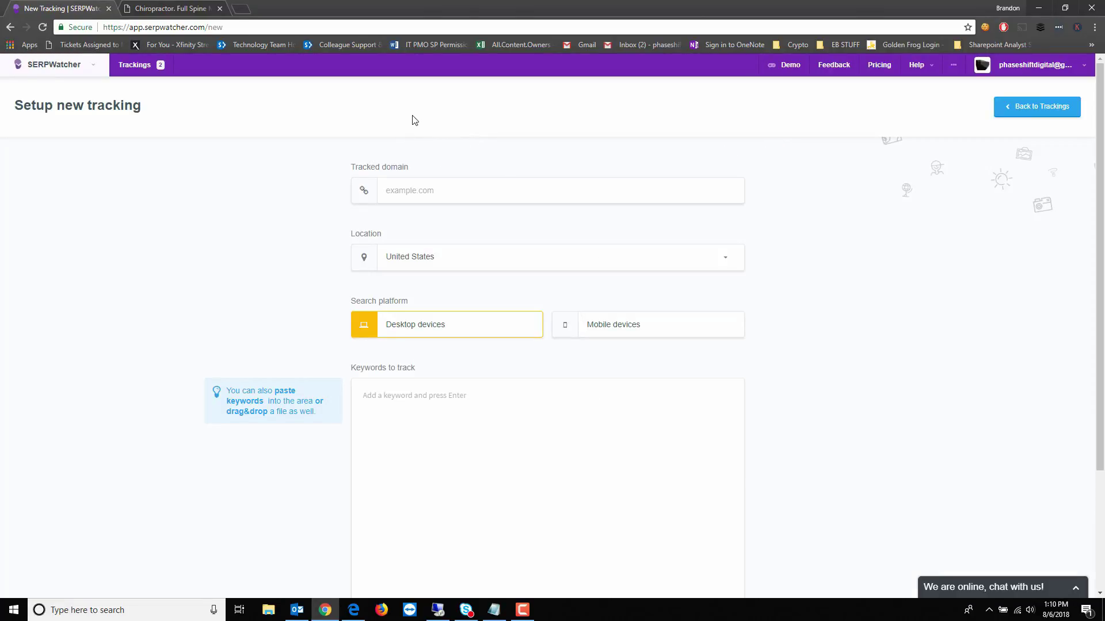
click(1067, 108)
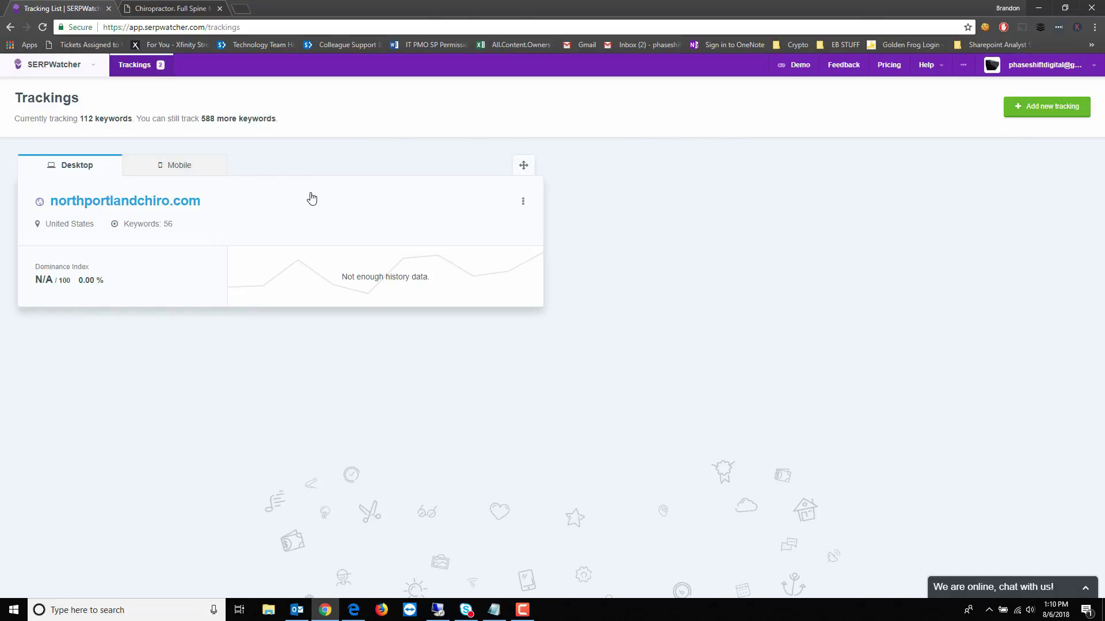
Step: Reopen the desktop tracking of northportlandchiro.com and examine its top three keywords' details and the ranks down the keyword list
click(124, 200)
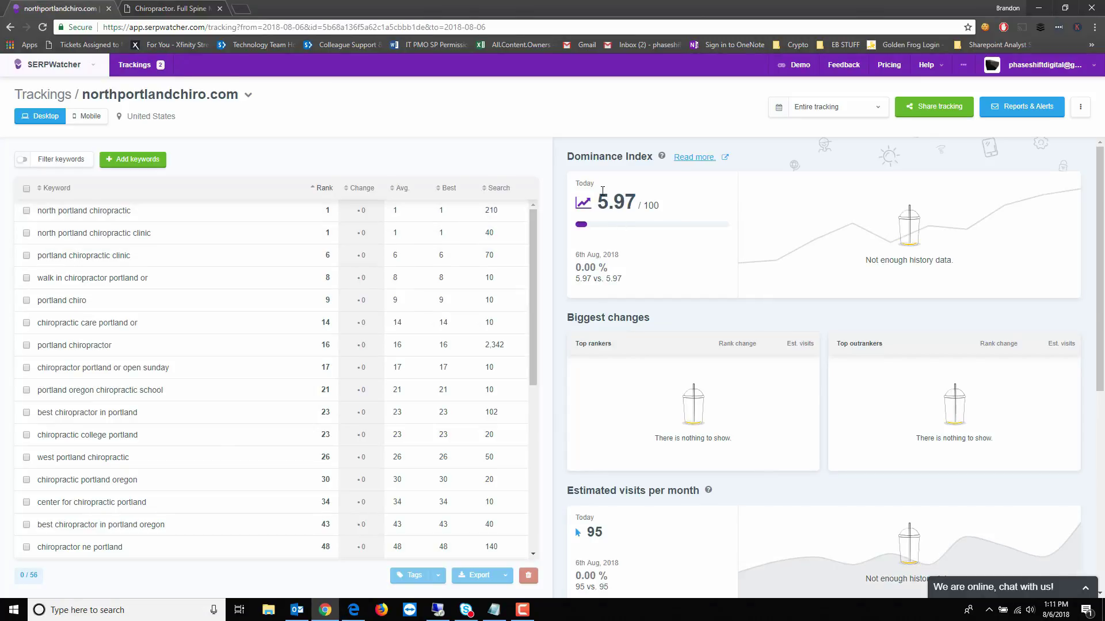
mouse_move(663, 160)
click(183, 213)
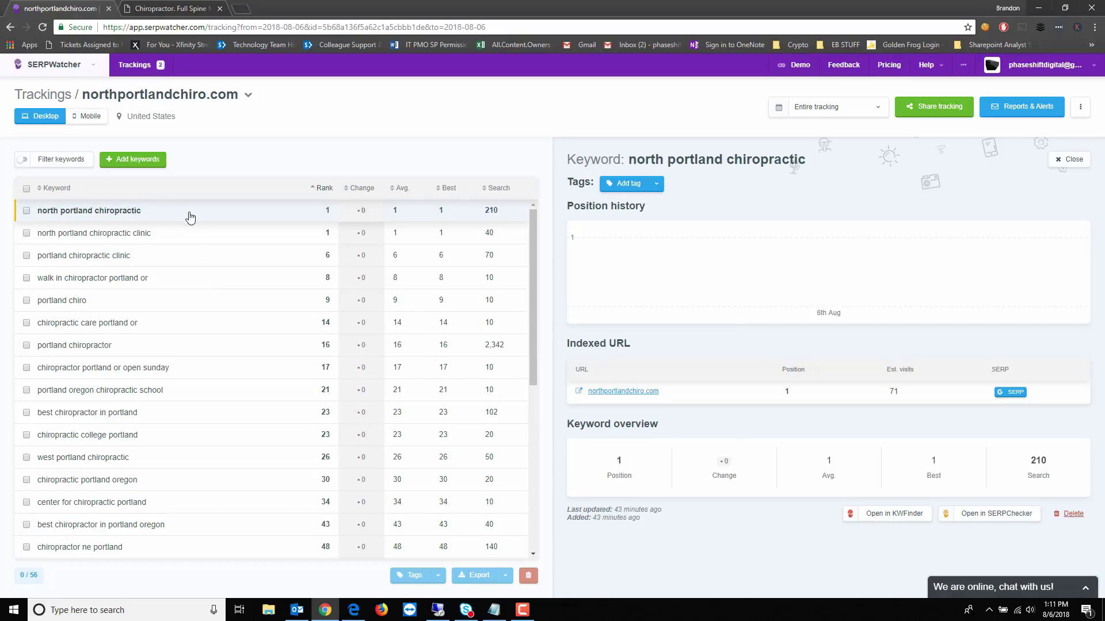
click(218, 243)
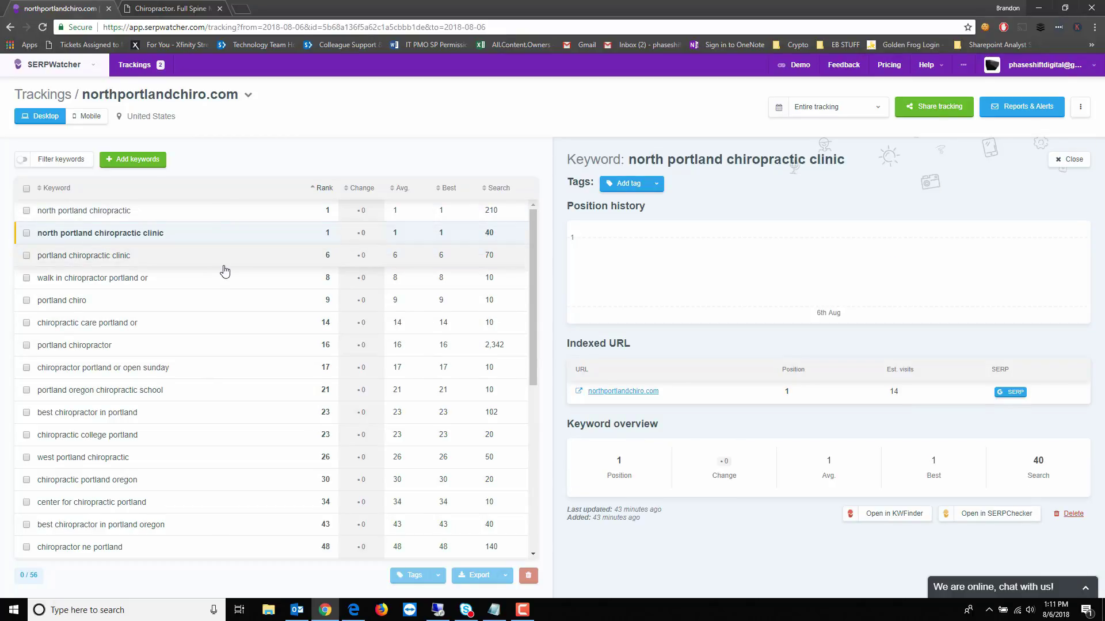
click(224, 261)
click(224, 210)
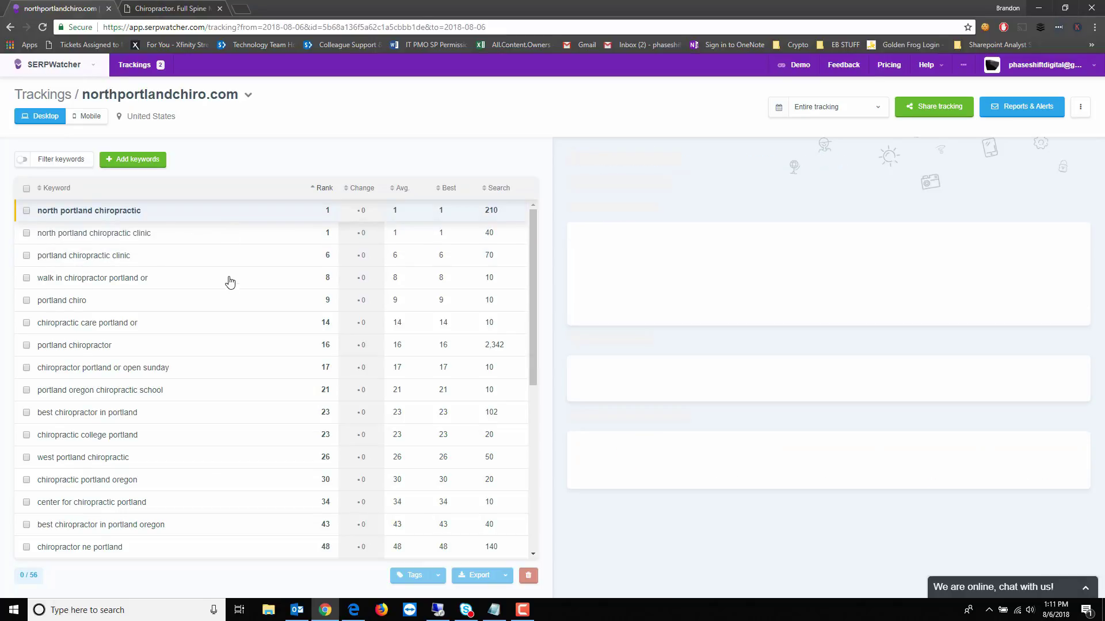
scroll(277, 319, down, 2)
scroll(270, 326, down, 4)
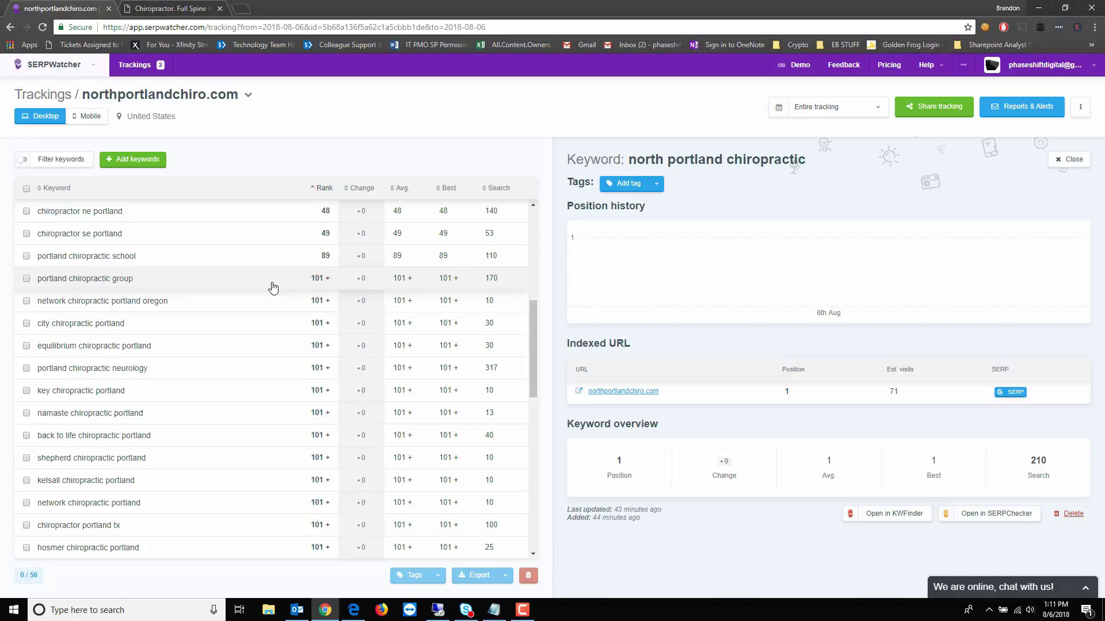
scroll(258, 290, up, 5)
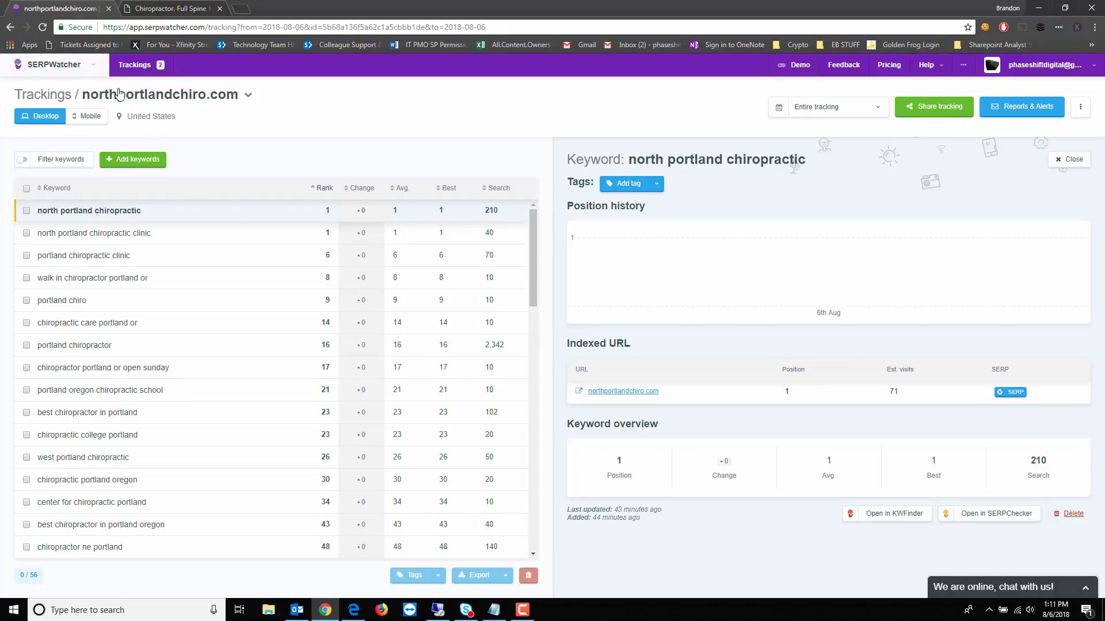
click(94, 70)
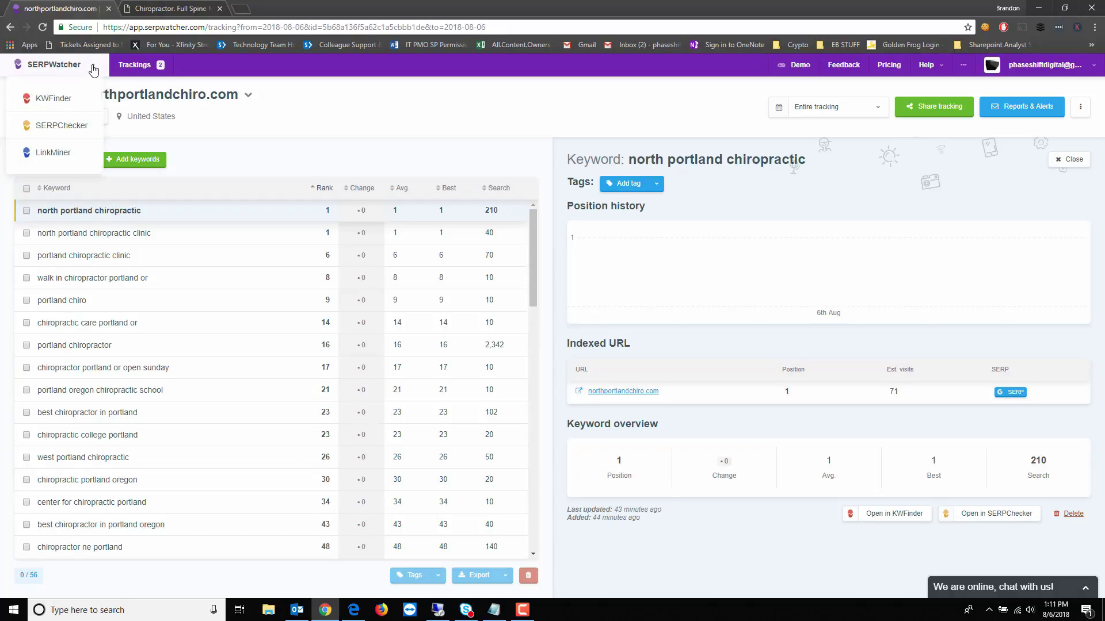
click(54, 152)
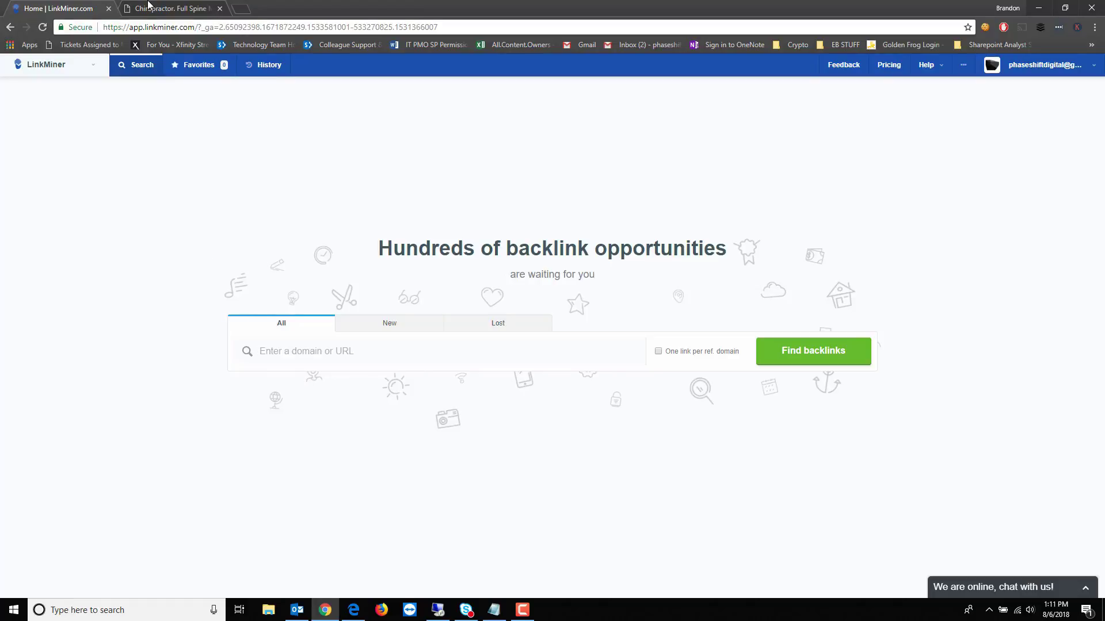
click(167, 8)
click(165, 27)
click(166, 27)
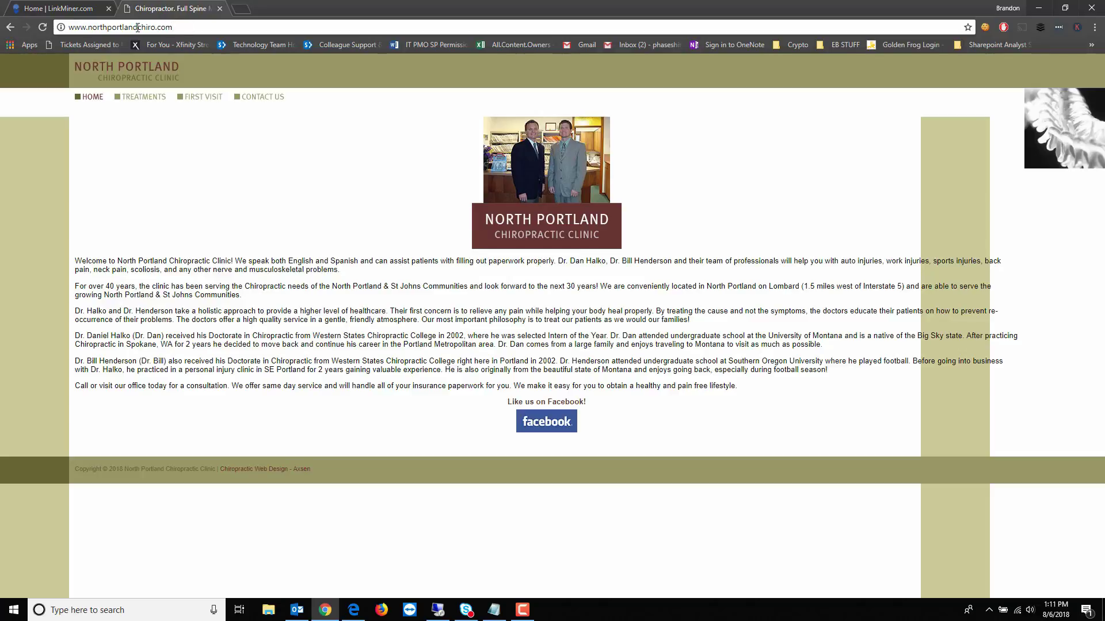
key(ctrl+a)
key(ctrl+c)
key(ctrl+shift+Tab)
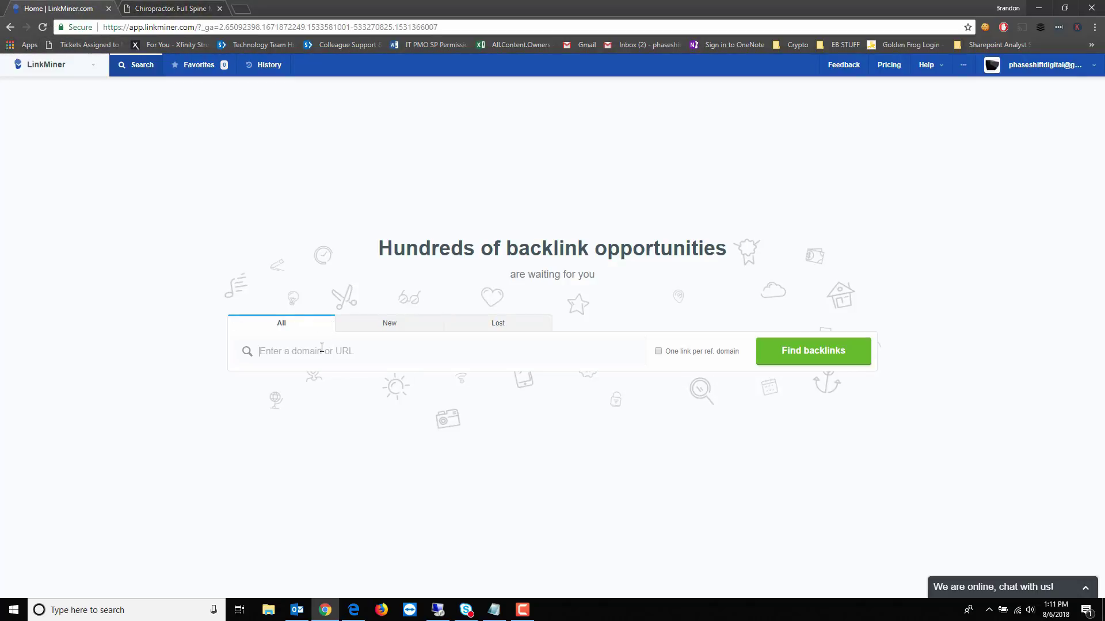
click(324, 354)
key(ctrl+v)
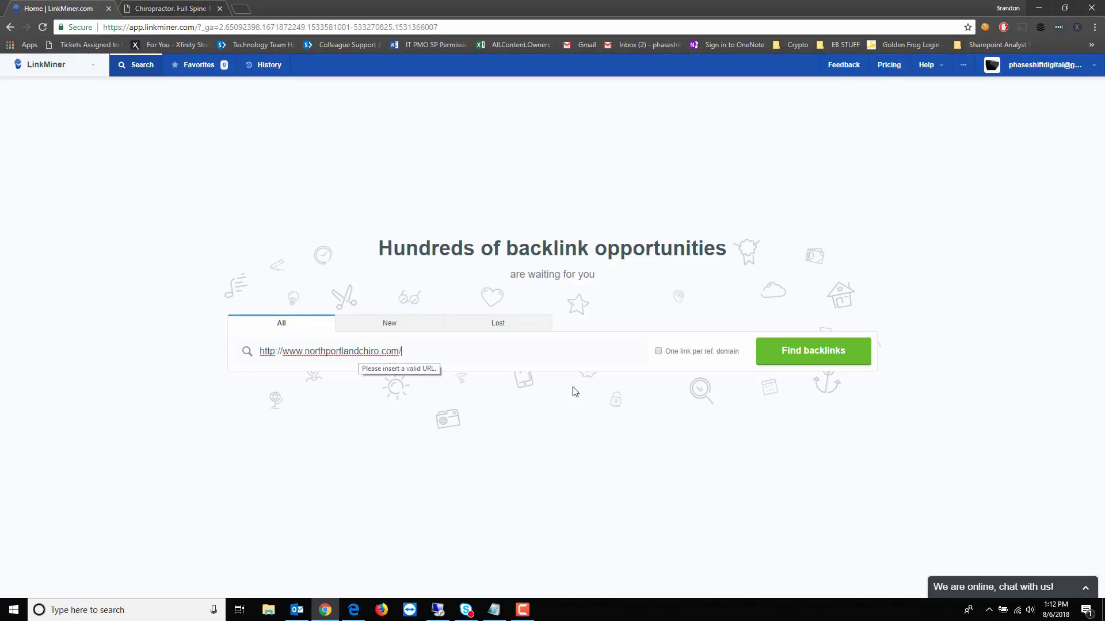